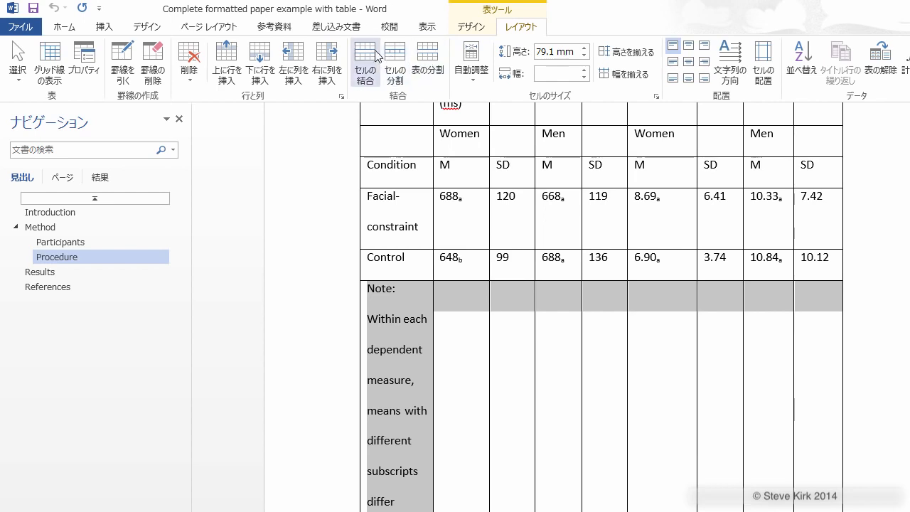
Step: Merge the note row's cells into one and set the line spacing of the whole table to 1.0
{"action": "left_click", "coordinate": [366, 60]}
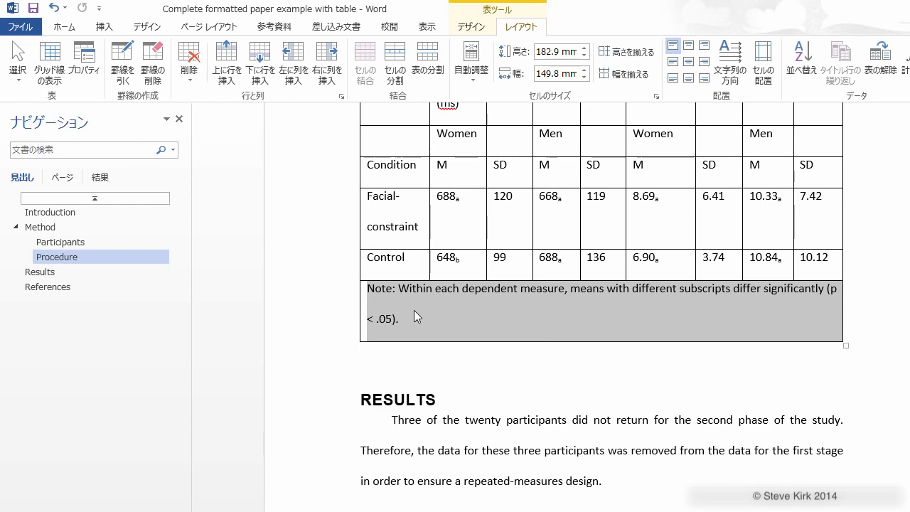
{"action": "scroll", "coordinate": [414, 311], "scroll_direction": "up", "scroll_amount": 5}
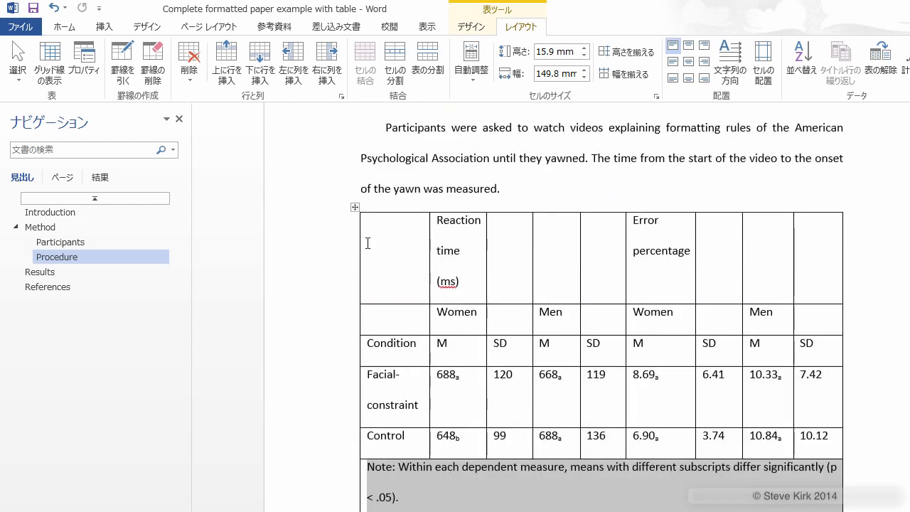
{"action": "left_click", "coordinate": [354, 209]}
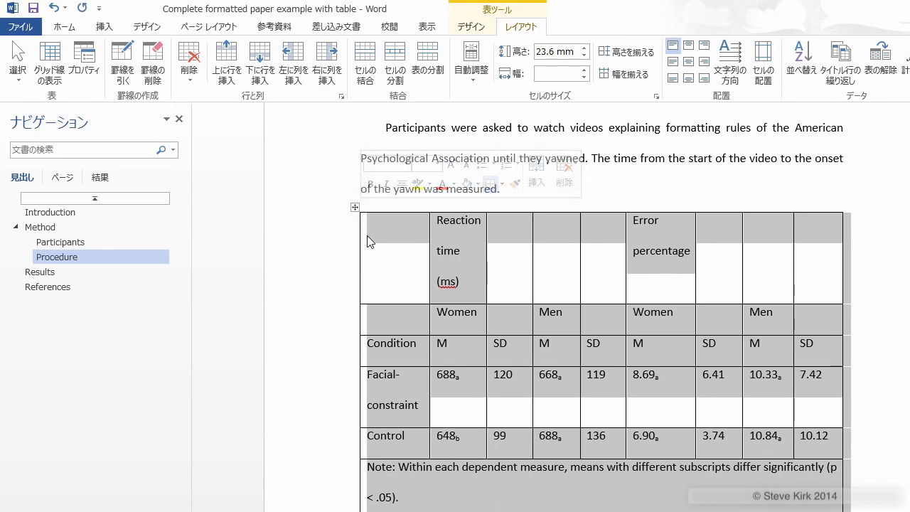
{"action": "left_click", "coordinate": [71, 28]}
{"action": "left_click", "coordinate": [456, 72]}
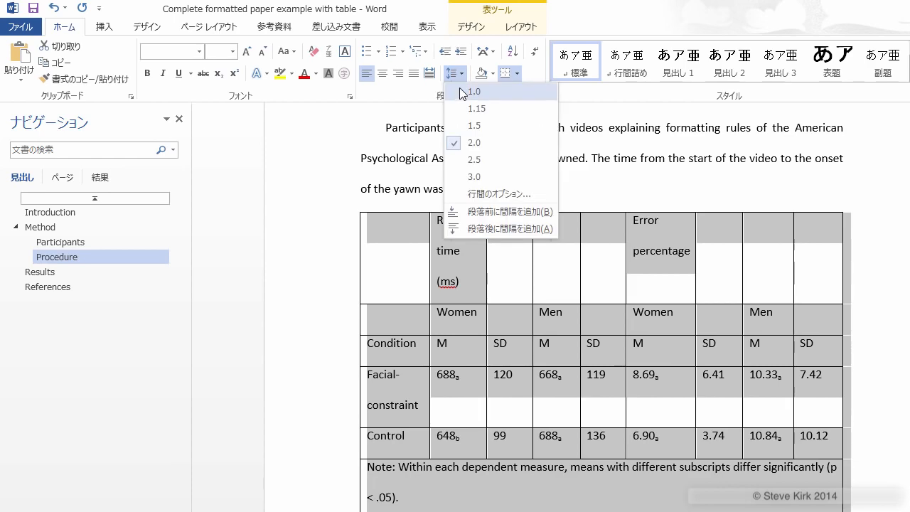
{"action": "left_click", "coordinate": [460, 91]}
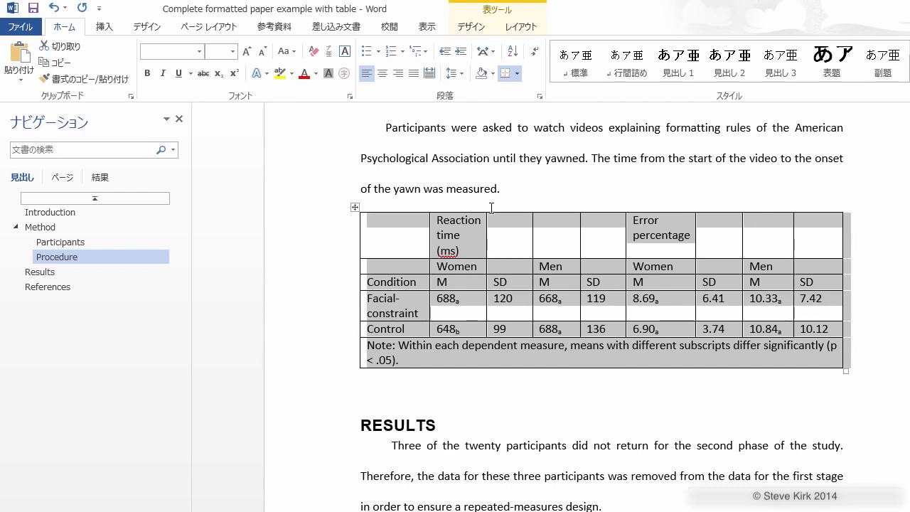
Step: Merge each Women, Men, Reaction time (ms) and Error percentage heading with the empty cells beside it
{"action": "left_click", "coordinate": [433, 267]}
{"action": "left_click_drag", "start_coordinate": [432, 268], "coordinate": [502, 268]}
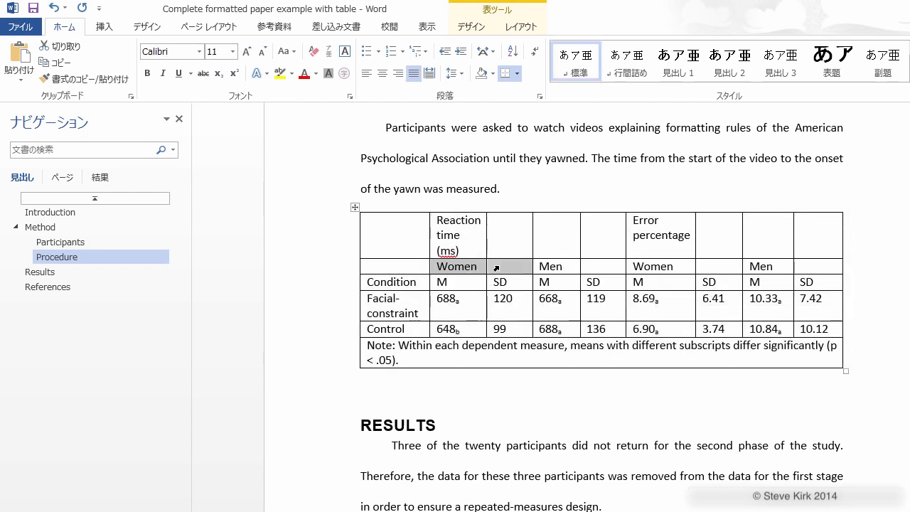
{"action": "left_click", "coordinate": [522, 26]}
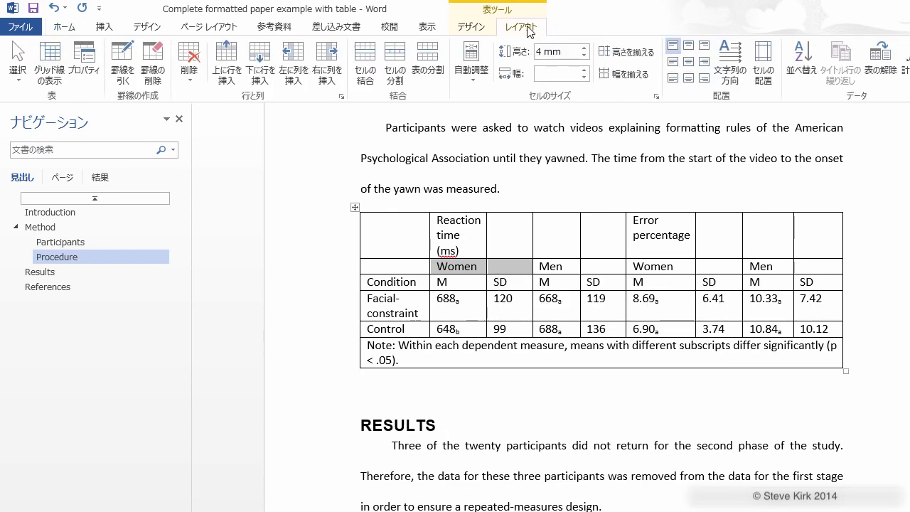
{"action": "left_click", "coordinate": [365, 69]}
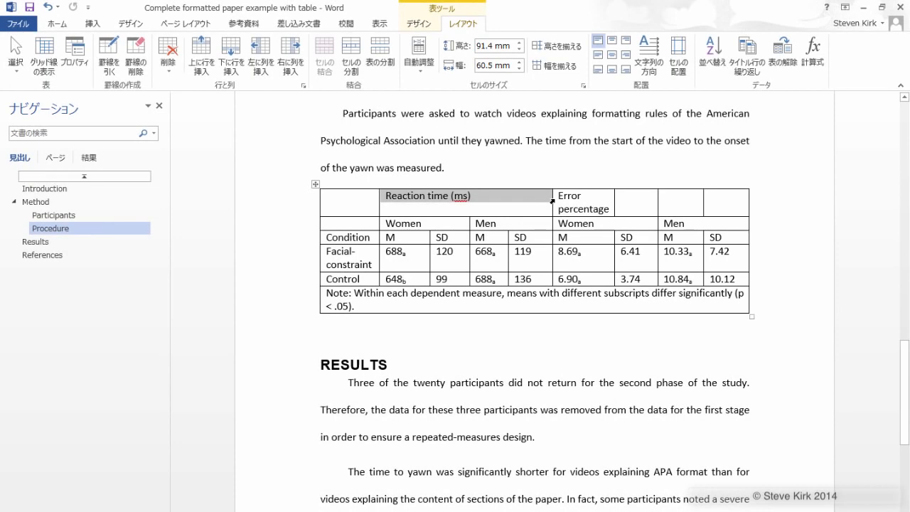
{"action": "left_click_drag", "start_coordinate": [554, 202], "coordinate": [732, 197]}
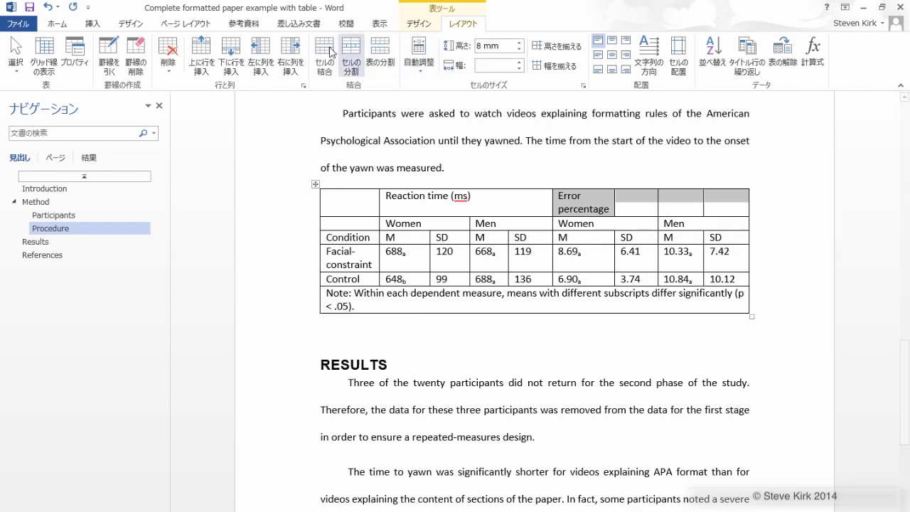
{"action": "left_click", "coordinate": [324, 49]}
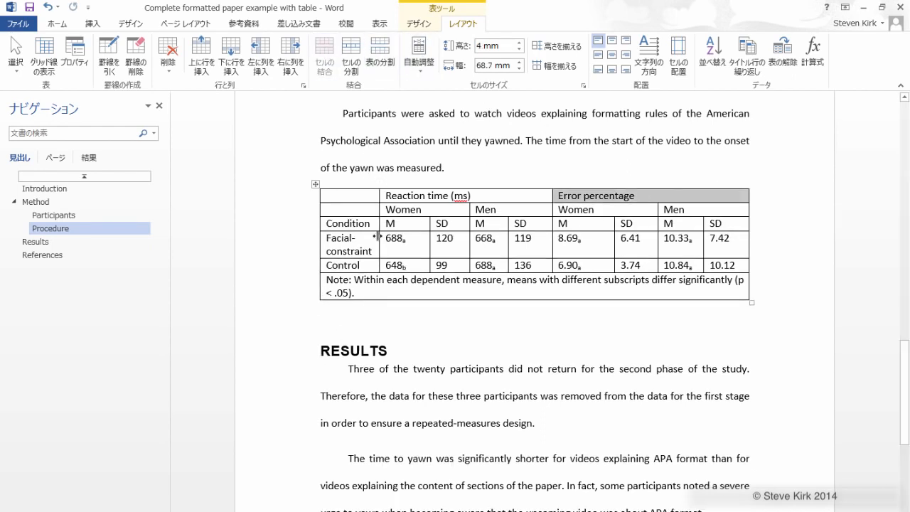
Step: Widen the Condition column so Facial-constraint fits on one line, and distribute the data columns evenly
{"action": "left_click_drag", "start_coordinate": [377, 237], "coordinate": [407, 237]}
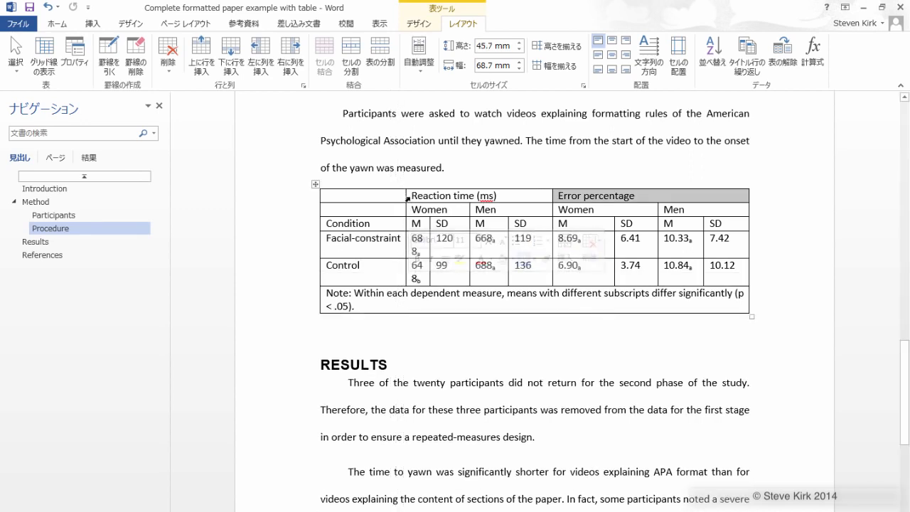
{"action": "left_click_drag", "start_coordinate": [407, 199], "coordinate": [704, 279]}
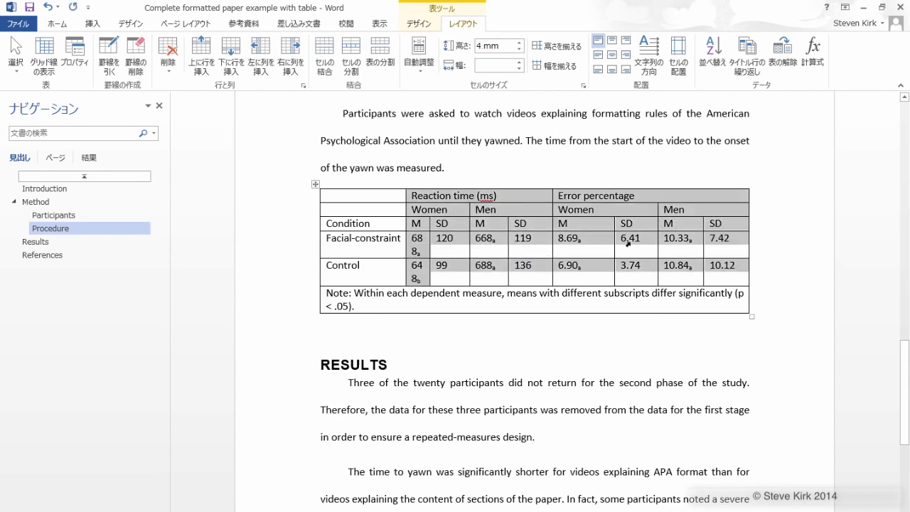
{"action": "left_click", "coordinate": [559, 66]}
{"action": "left_click", "coordinate": [532, 284]}
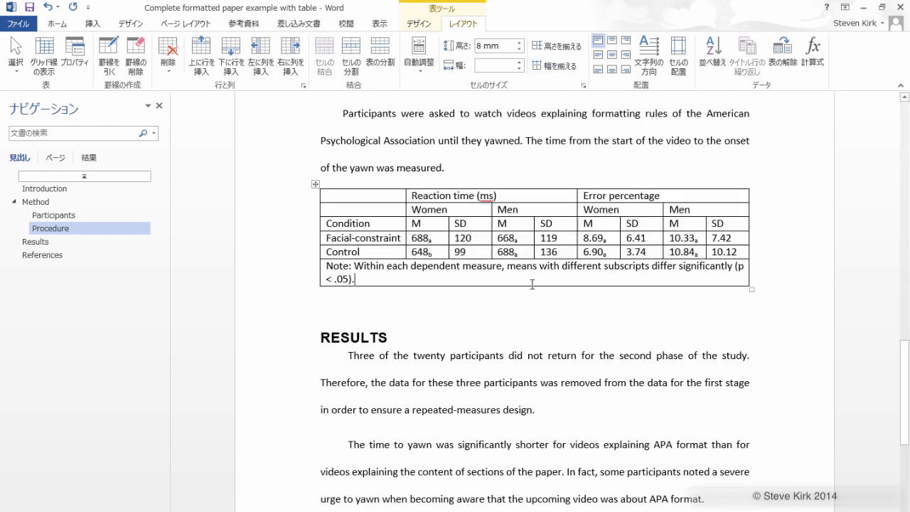
Step: Set the font size of the table's note text to 10
{"action": "left_click_drag", "start_coordinate": [326, 266], "coordinate": [368, 280]}
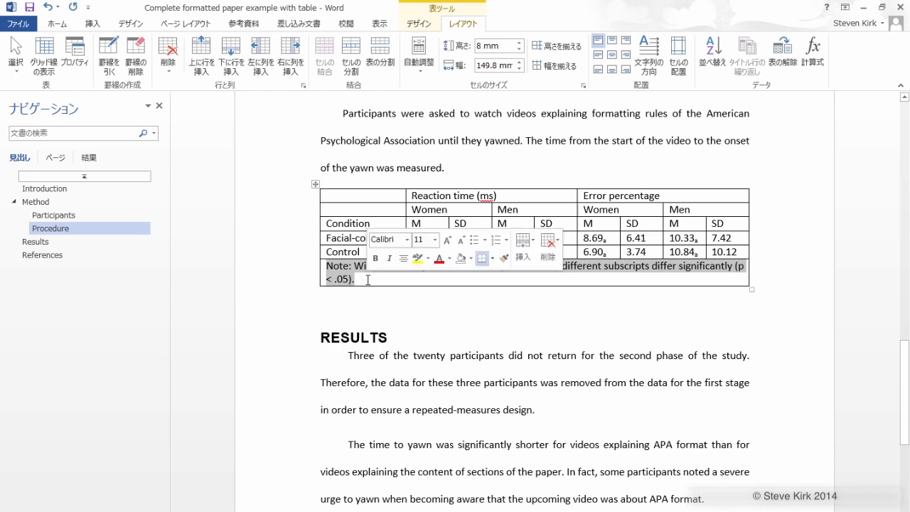
{"action": "left_click", "coordinate": [435, 240]}
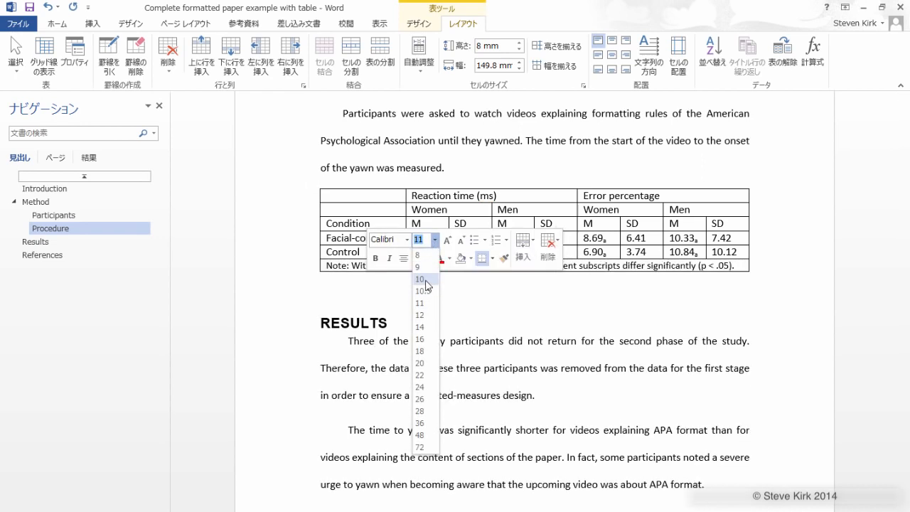
{"action": "left_click", "coordinate": [426, 280]}
{"action": "left_click", "coordinate": [421, 292]}
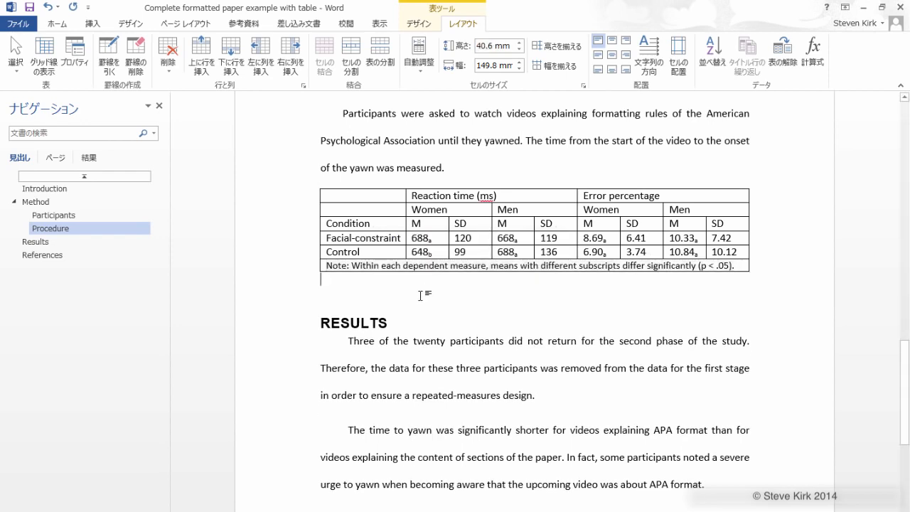
Step: Centre the Reaction time (ms) and Error percentage headings at the top of their merged cells
{"action": "left_click", "coordinate": [407, 198]}
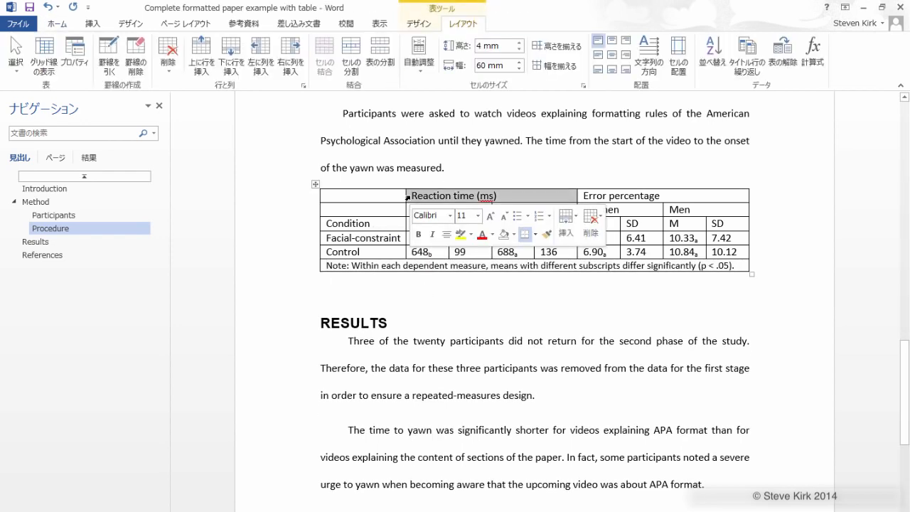
{"action": "left_click", "coordinate": [611, 41]}
{"action": "left_click", "coordinate": [577, 195]}
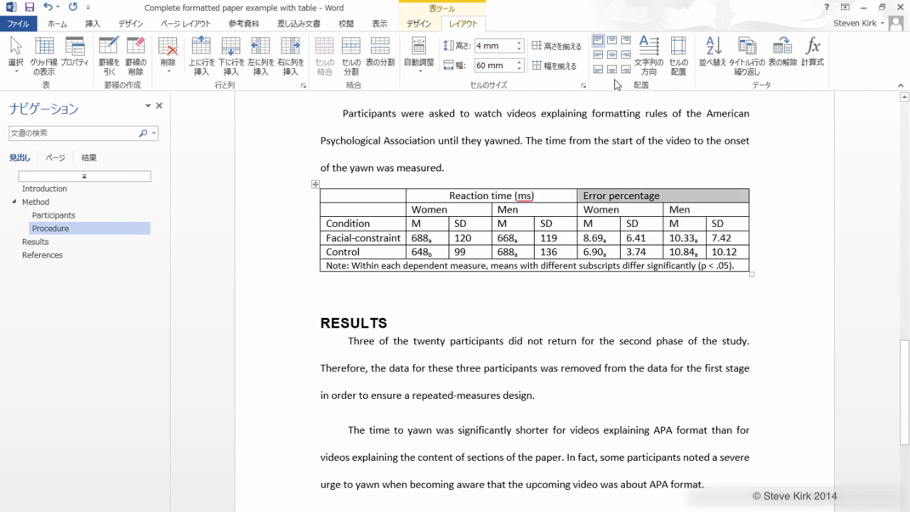
{"action": "left_click", "coordinate": [612, 43]}
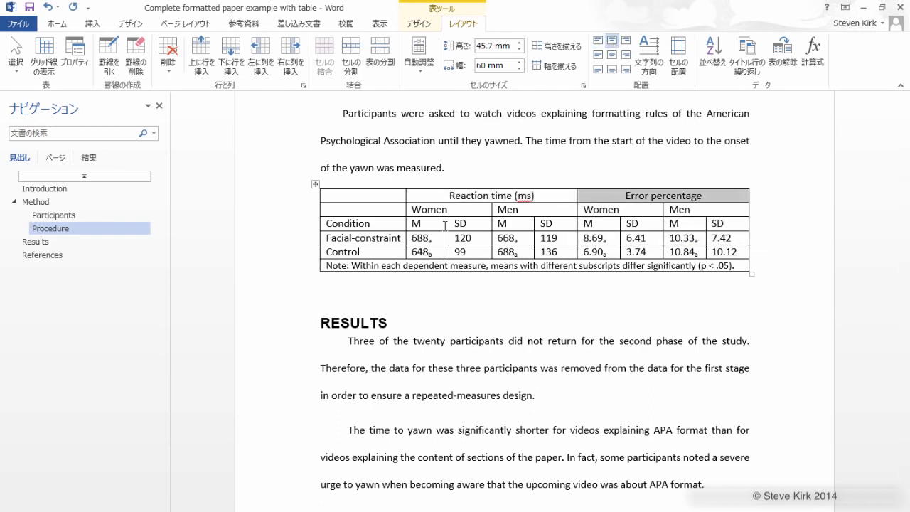
Step: Check Table 1 in facial mimicry paper.pdf in Preview, and italicize all M and SD headings in the Word table
{"action": "key", "text": "ctrl+Left"}
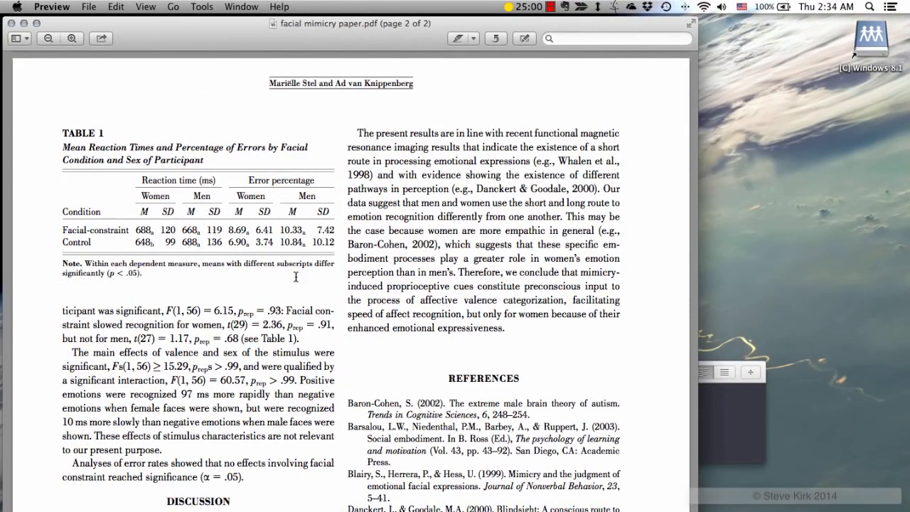
{"action": "key", "text": "ctrl+Right"}
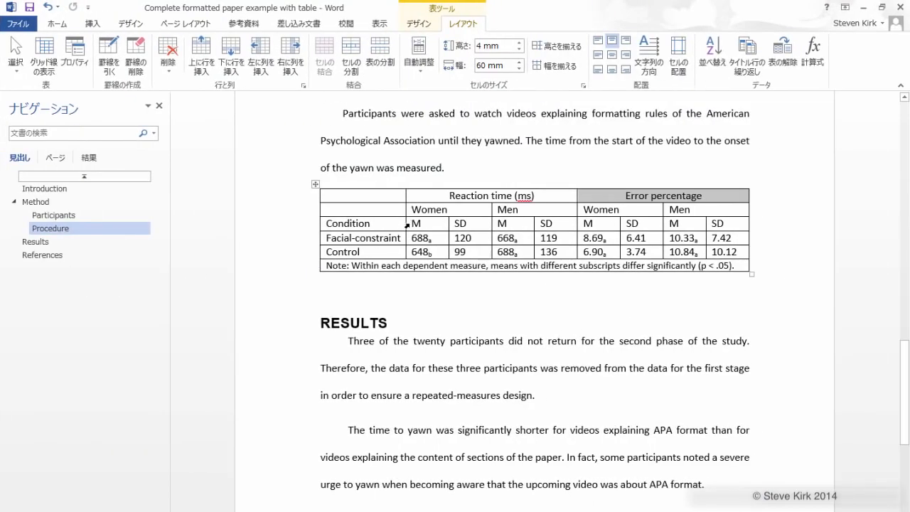
{"action": "left_click_drag", "start_coordinate": [407, 225], "coordinate": [707, 225]}
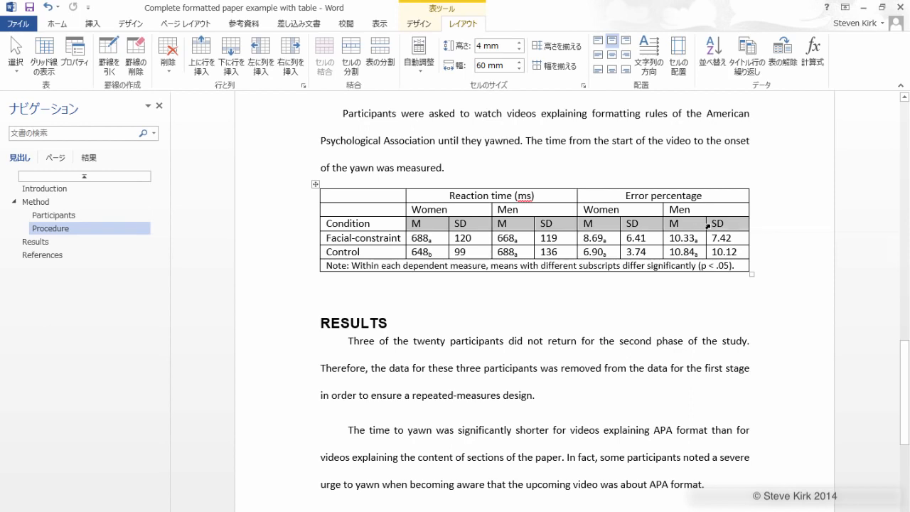
{"action": "left_click", "coordinate": [62, 24]}
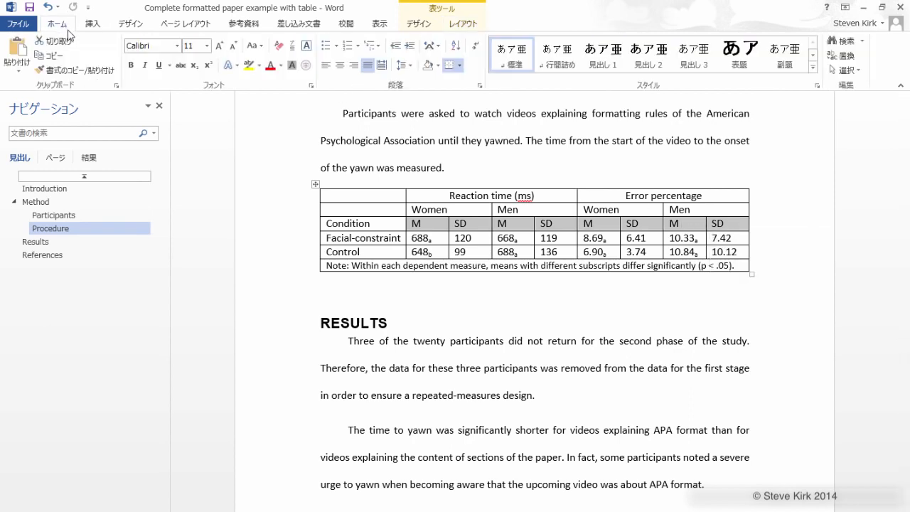
{"action": "left_click", "coordinate": [145, 65]}
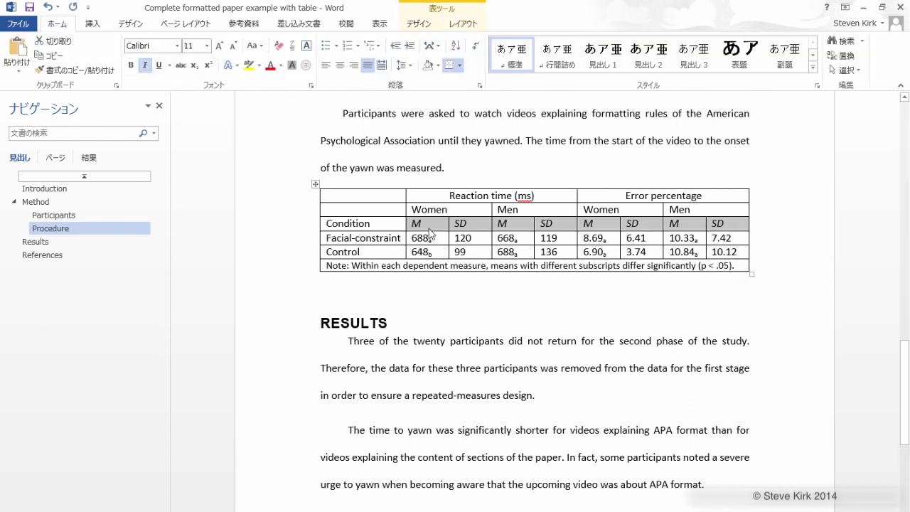
{"action": "left_click", "coordinate": [384, 225]}
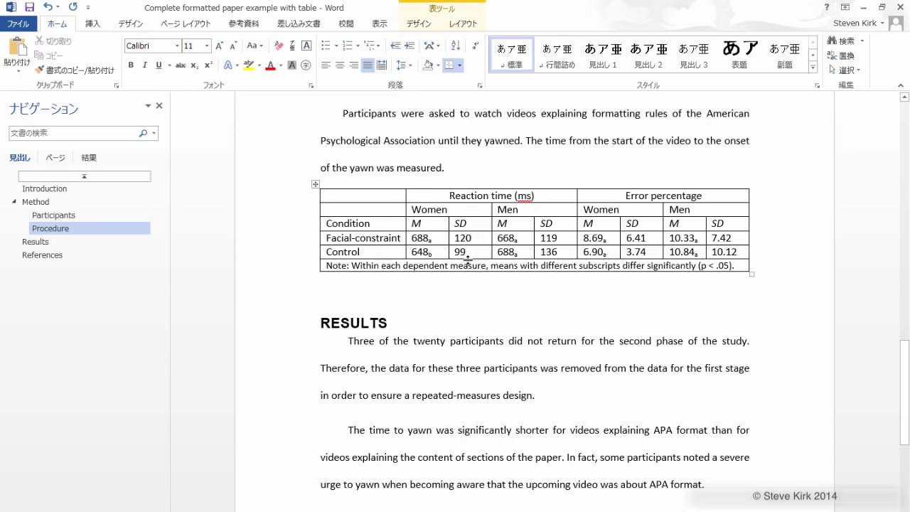
Step: Check the reference table's rules in Preview, and remove all borders from the entire Word table
{"action": "key", "text": "ctrl+Left"}
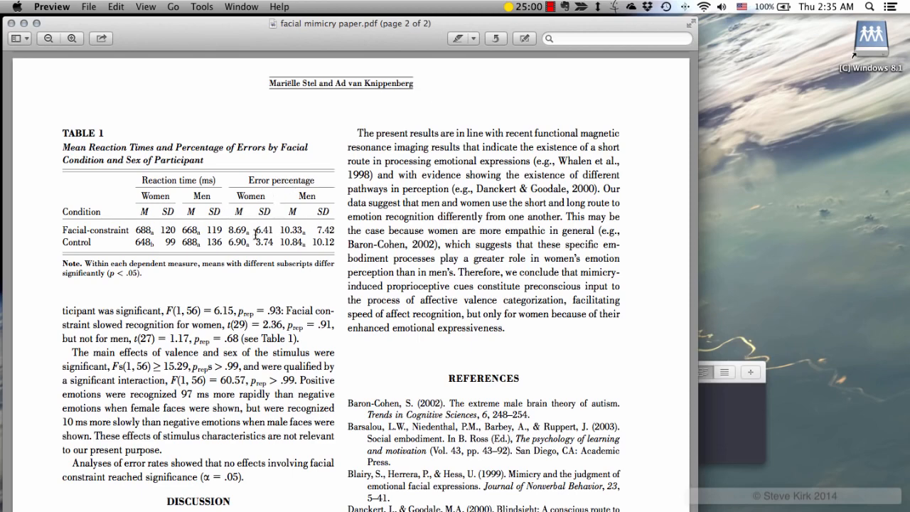
{"action": "key", "text": "ctrl+Right"}
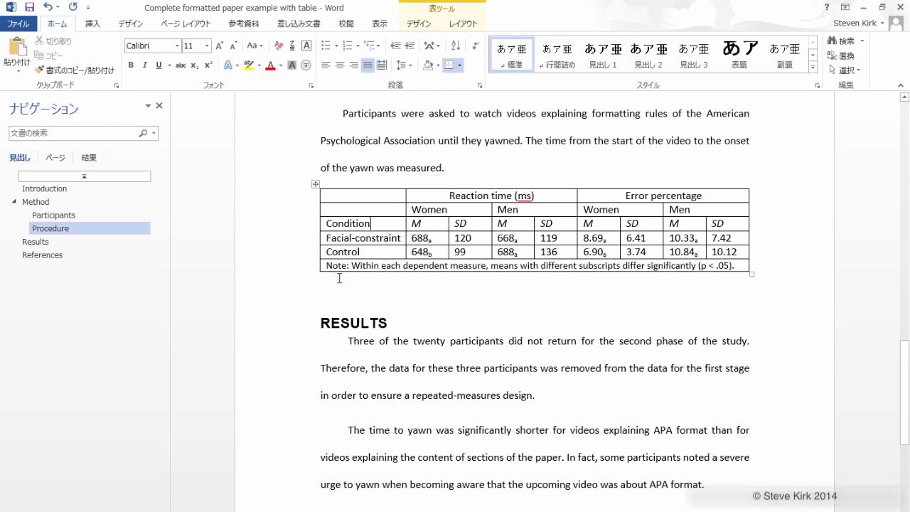
{"action": "left_click", "coordinate": [316, 186]}
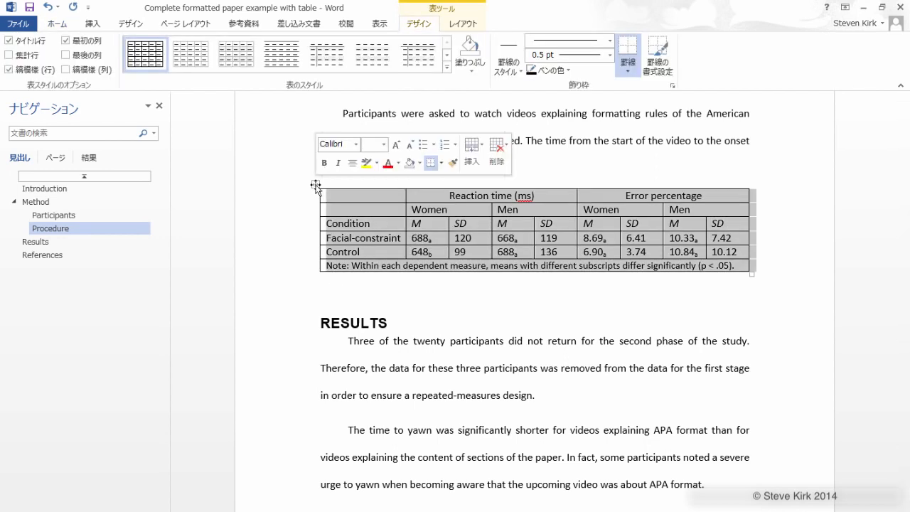
{"action": "left_click", "coordinate": [626, 67]}
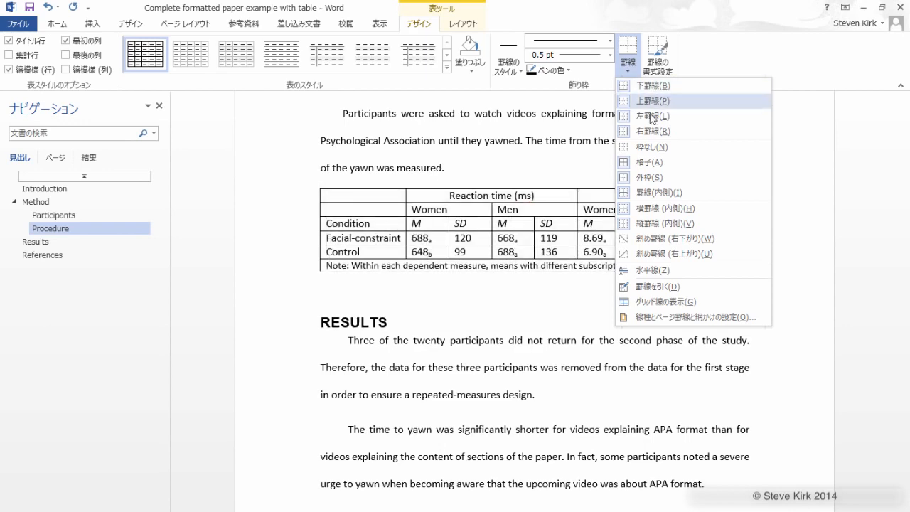
{"action": "left_click", "coordinate": [653, 148]}
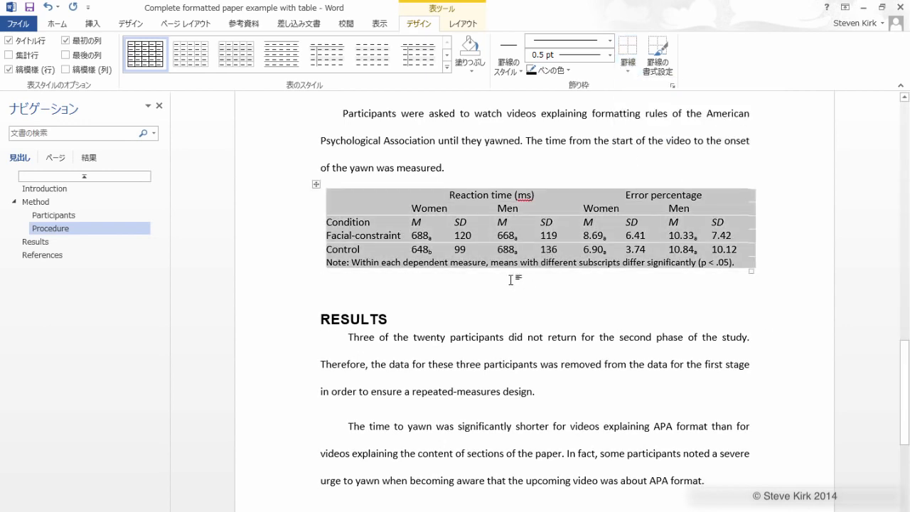
{"action": "left_click", "coordinate": [452, 298]}
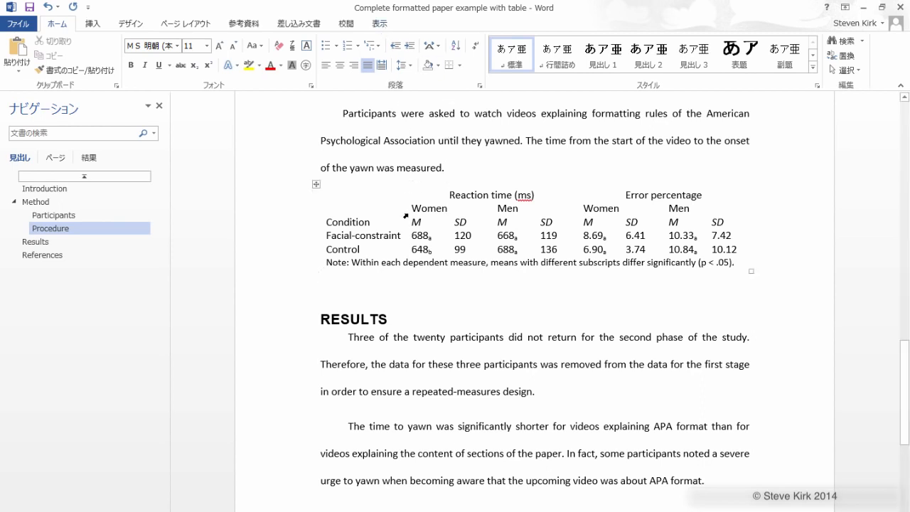
Step: Turn on the display of gridlines for the borderless table
{"action": "left_click", "coordinate": [405, 215]}
{"action": "left_click", "coordinate": [429, 208]}
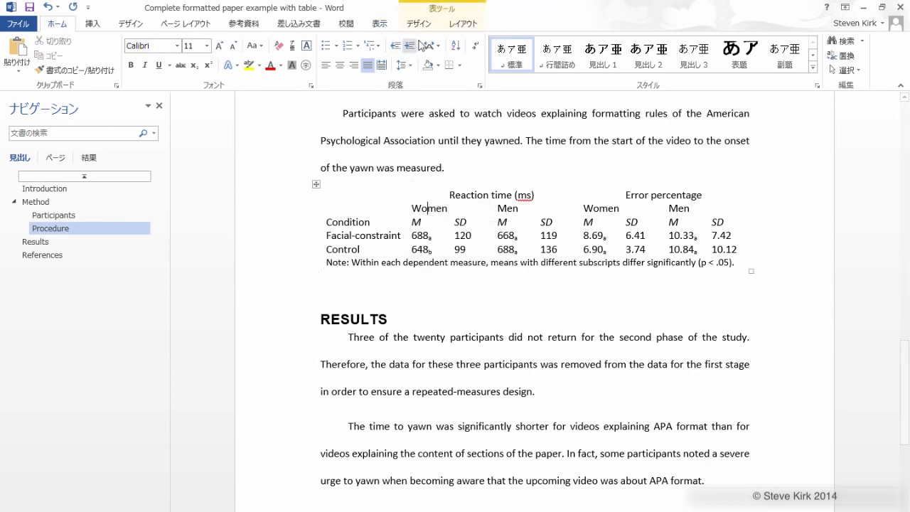
{"action": "left_click", "coordinate": [469, 25]}
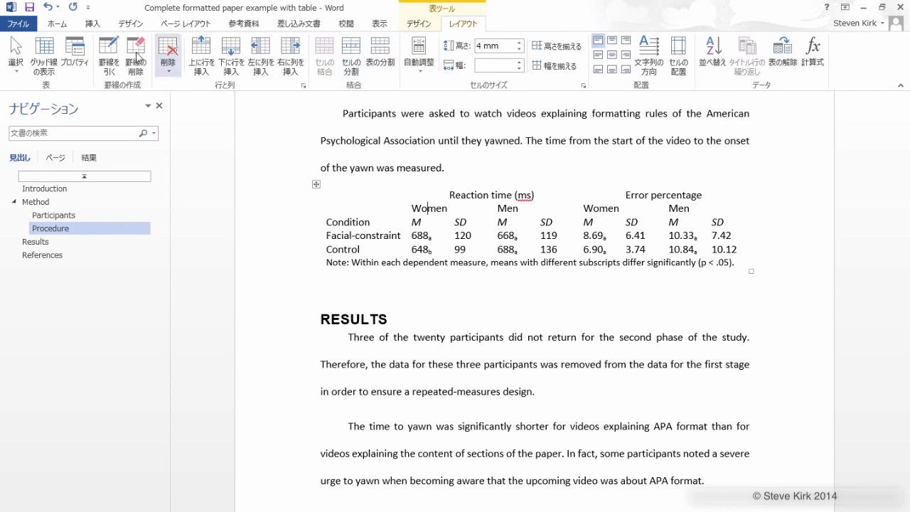
{"action": "left_click", "coordinate": [44, 53]}
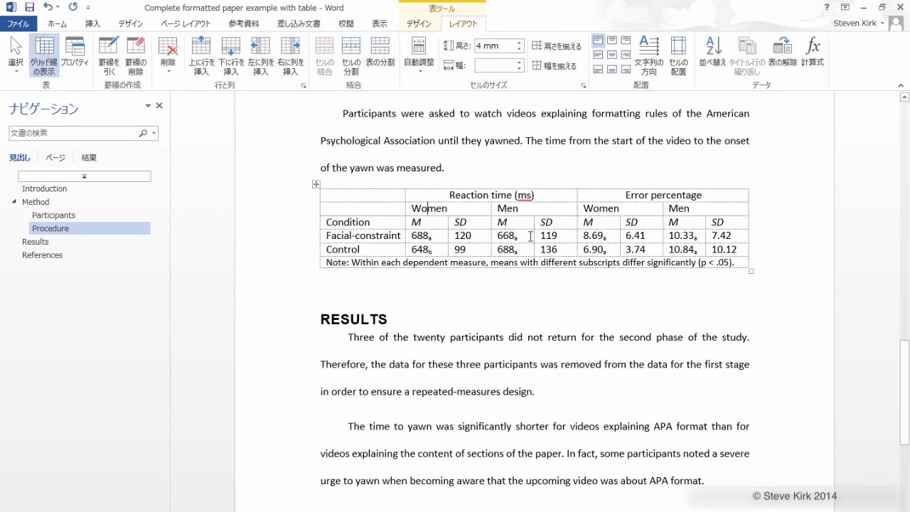
Step: Add 0.5 pt bottom borders below the Control row and the Condition row of the table
{"action": "left_click_drag", "start_coordinate": [324, 249], "coordinate": [747, 248]}
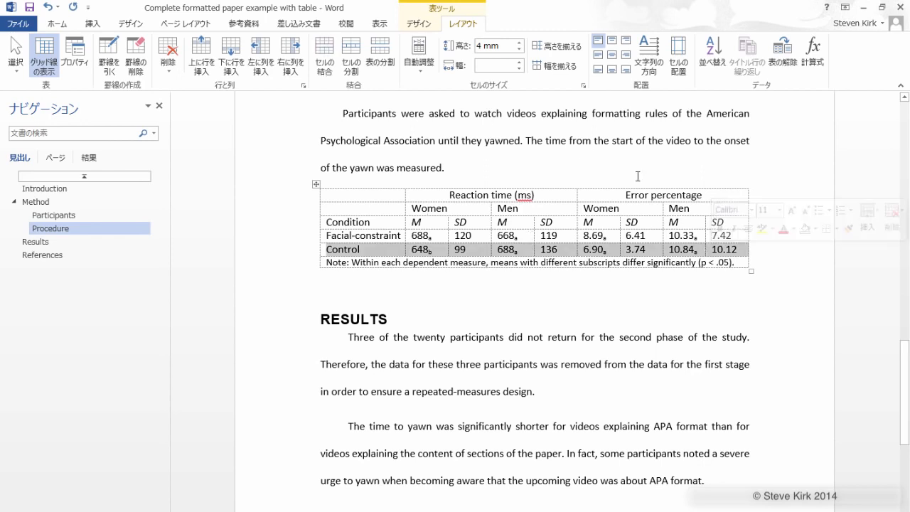
{"action": "left_click", "coordinate": [427, 25]}
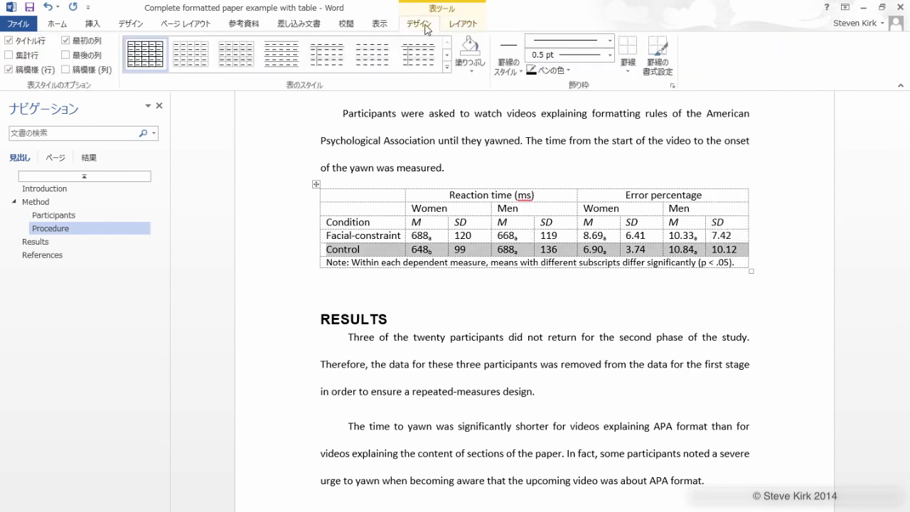
{"action": "left_click", "coordinate": [631, 65]}
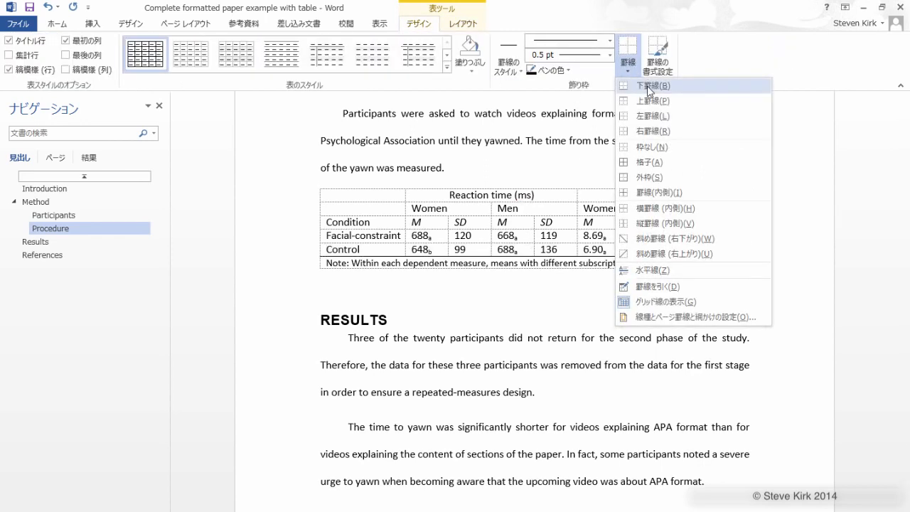
{"action": "left_click", "coordinate": [645, 86]}
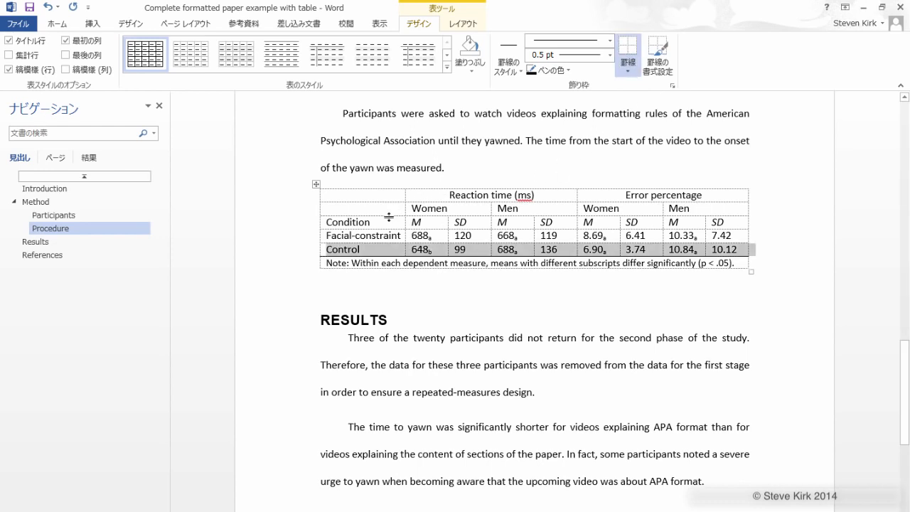
{"action": "left_click_drag", "start_coordinate": [367, 222], "coordinate": [748, 222]}
{"action": "left_click", "coordinate": [630, 53]}
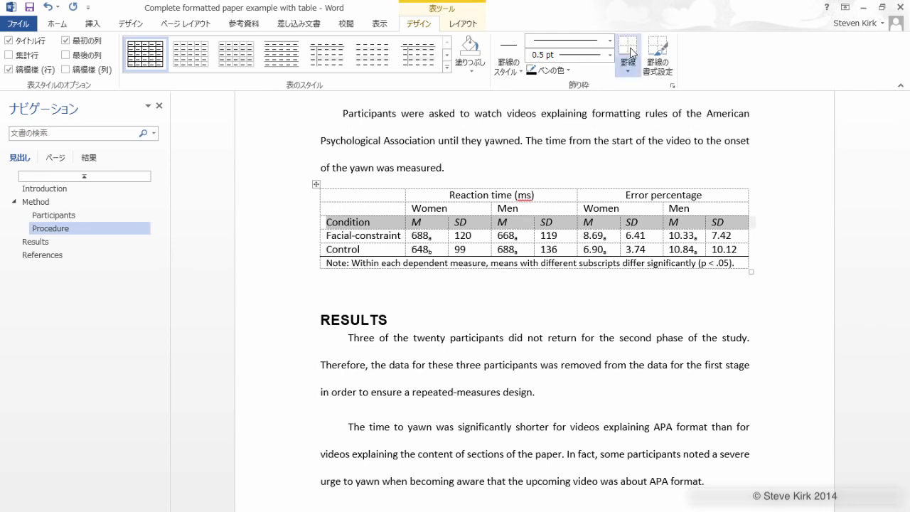
Step: Add bottom borders below the Women and Men headings and below the Reaction time (ms) and Error percentage headings
{"action": "left_click_drag", "start_coordinate": [414, 208], "coordinate": [712, 208]}
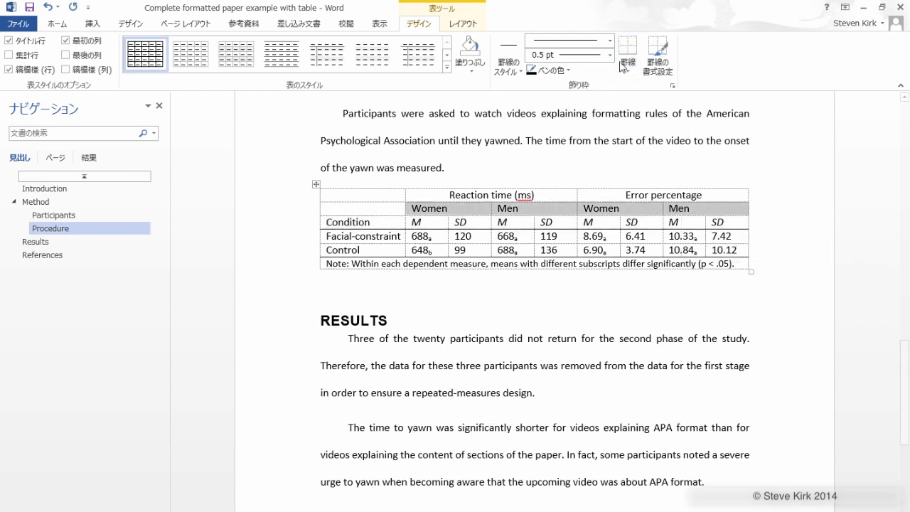
{"action": "left_click", "coordinate": [628, 53]}
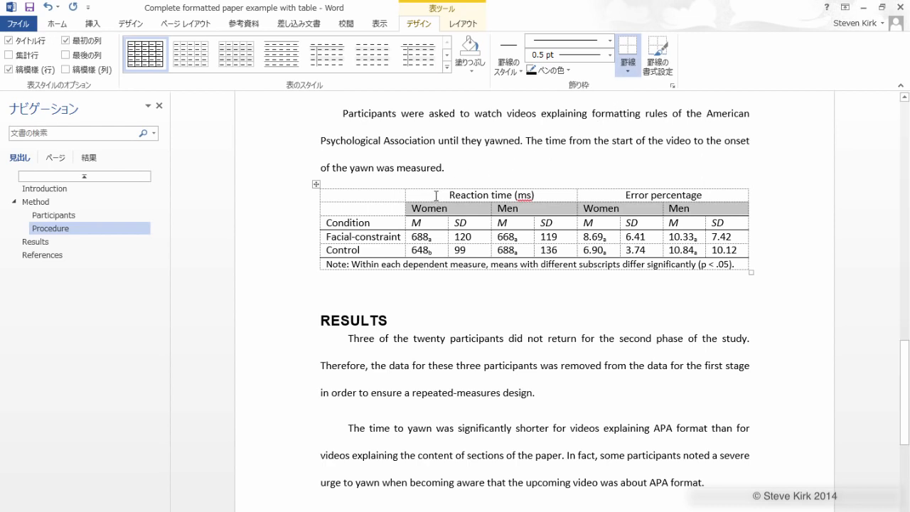
{"action": "left_click_drag", "start_coordinate": [436, 195], "coordinate": [739, 195]}
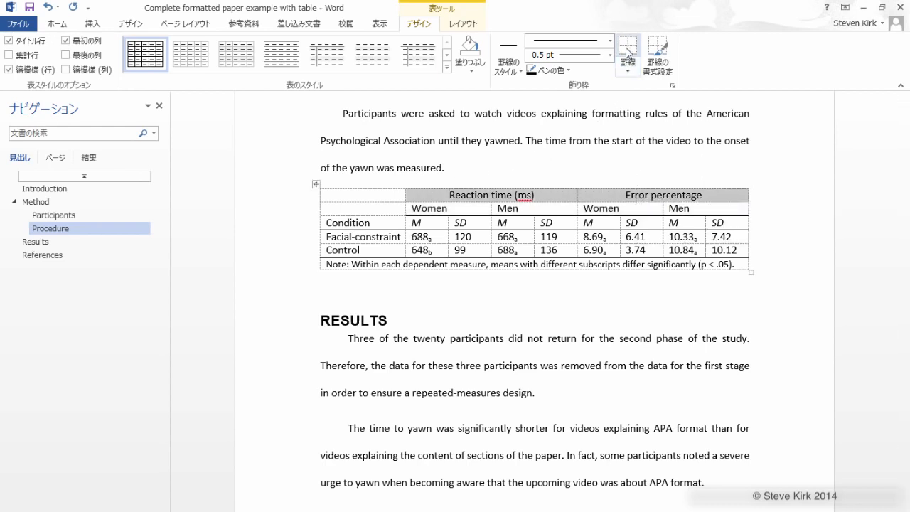
{"action": "left_click", "coordinate": [628, 53]}
Step: Turn off the display of the table's gridlines so only the applied rules are shown
{"action": "left_click", "coordinate": [420, 310]}
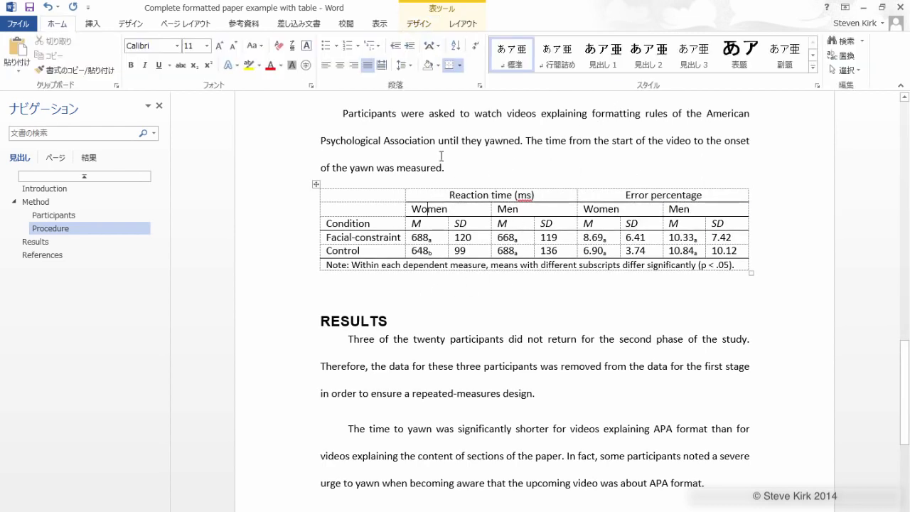
{"action": "left_click", "coordinate": [459, 26]}
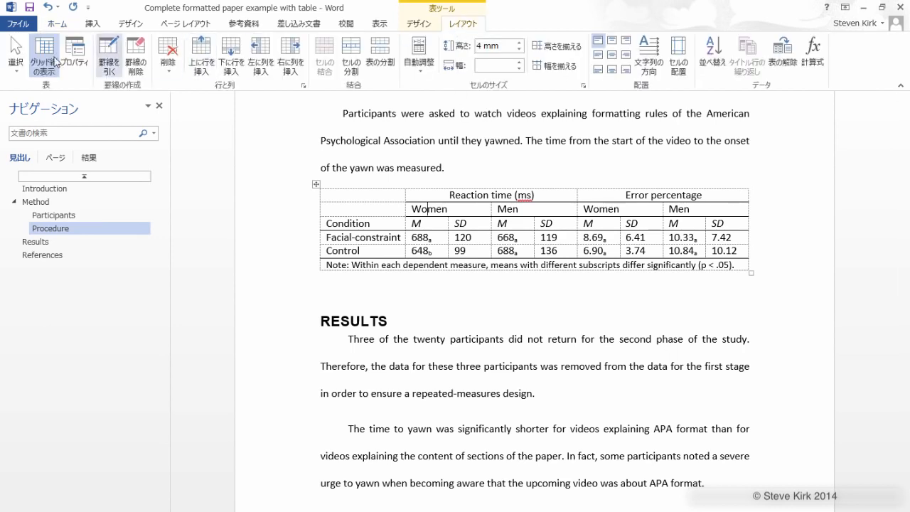
{"action": "left_click", "coordinate": [43, 50]}
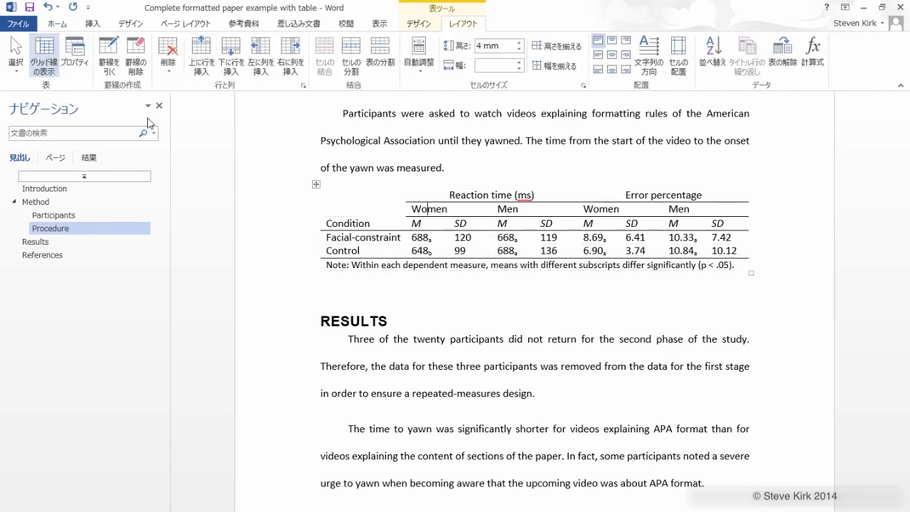
{"action": "left_click", "coordinate": [410, 320]}
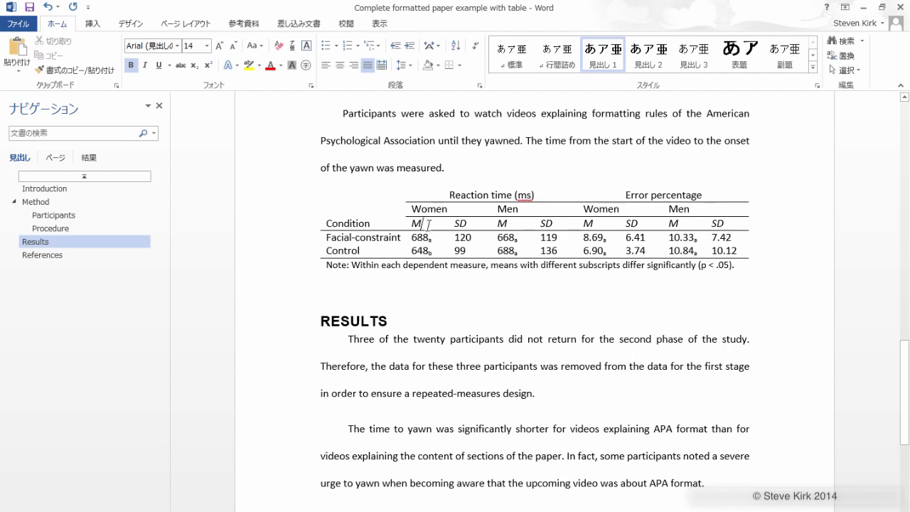
Step: Insert a caption above the whole table reading "Table 1 Mean reaction times and percentage of errors by facial condition and sex of participant"
{"action": "left_click", "coordinate": [425, 223]}
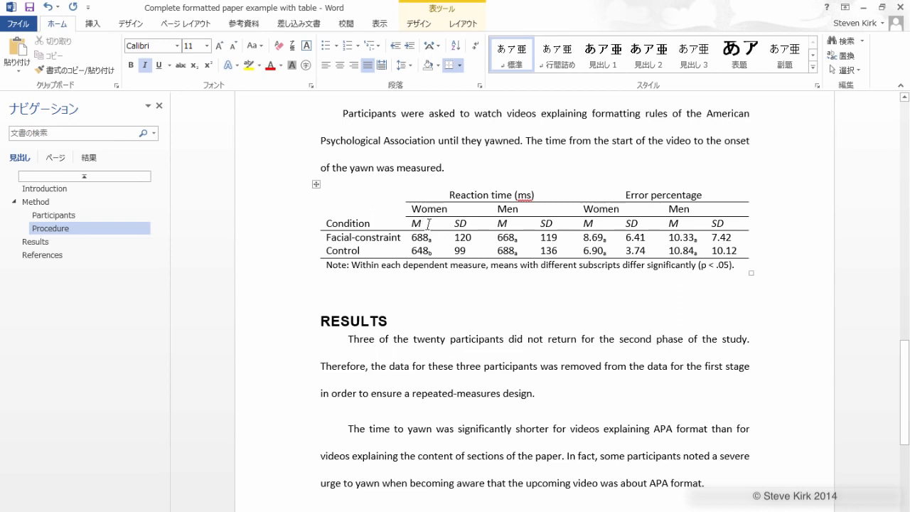
{"action": "left_click", "coordinate": [316, 184]}
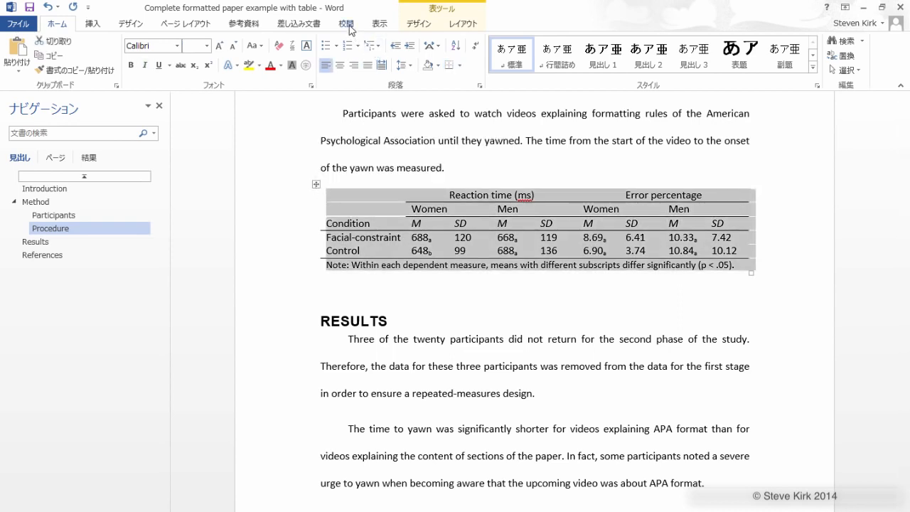
{"action": "left_click", "coordinate": [249, 27]}
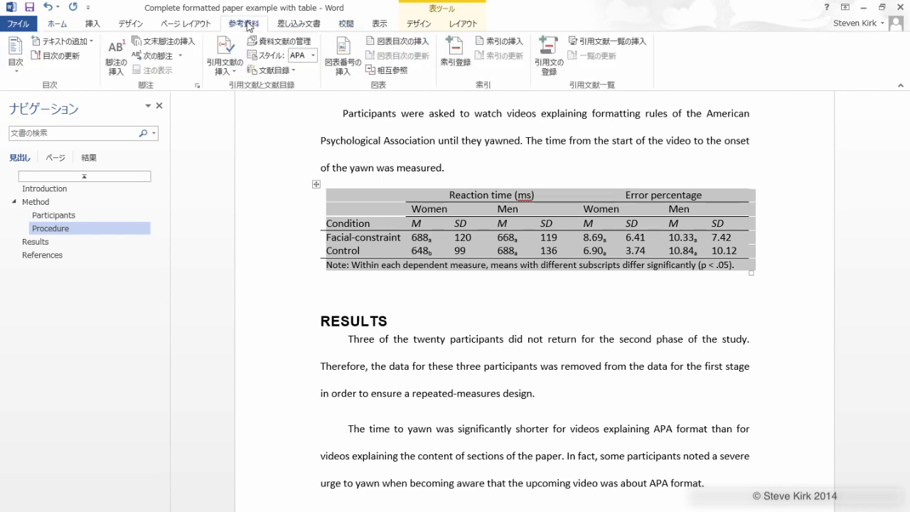
{"action": "left_click", "coordinate": [344, 54]}
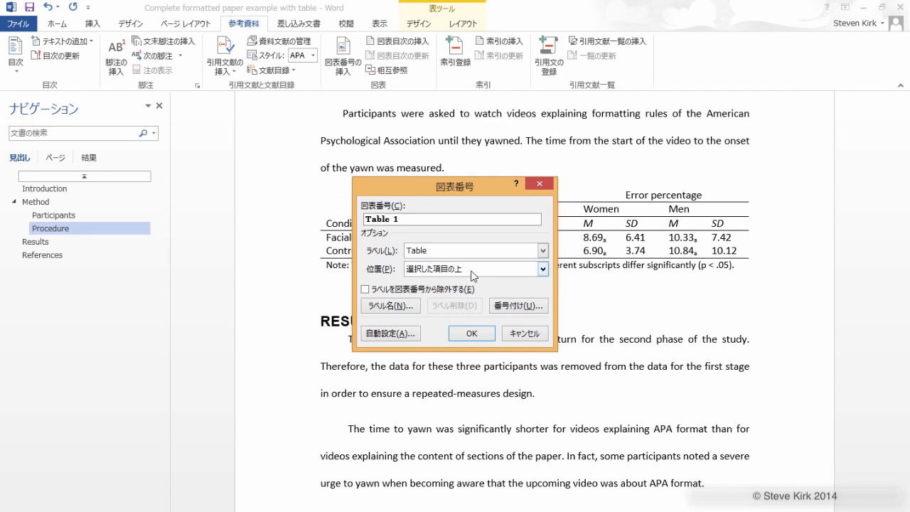
{"action": "left_click", "coordinate": [470, 334]}
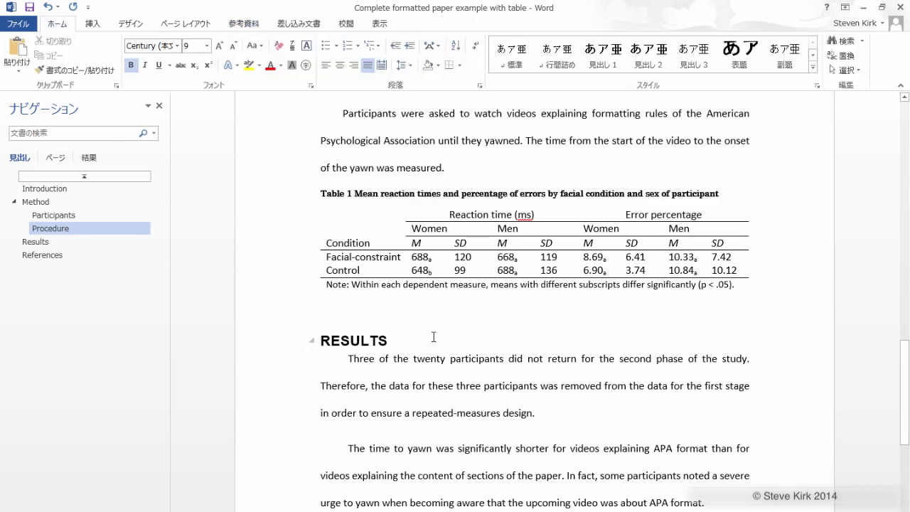
Step: Insert a parenthesised cross-reference to Table 1 after "yawned" in the Procedure paragraph, using only the label and number (番号とラベルのみ)
{"action": "scroll", "coordinate": [433, 334], "scroll_direction": "up", "scroll_amount": 1}
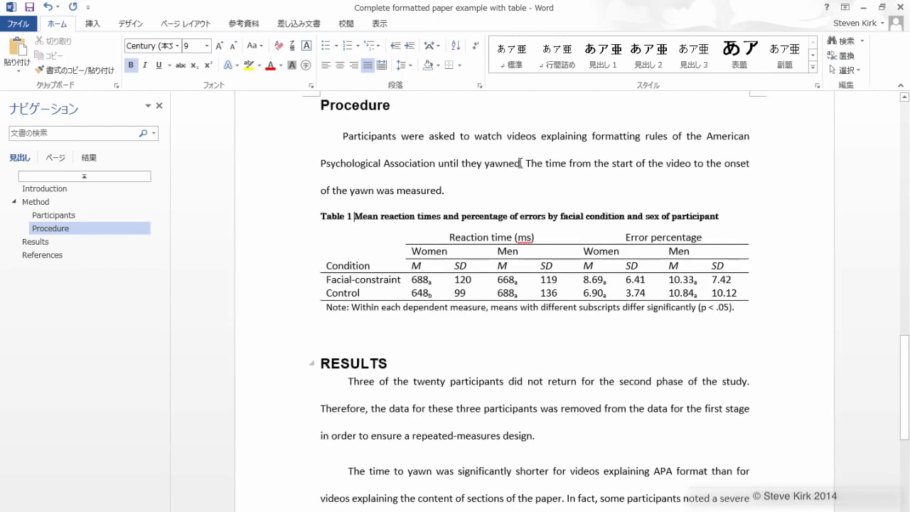
{"action": "left_click", "coordinate": [520, 163]}
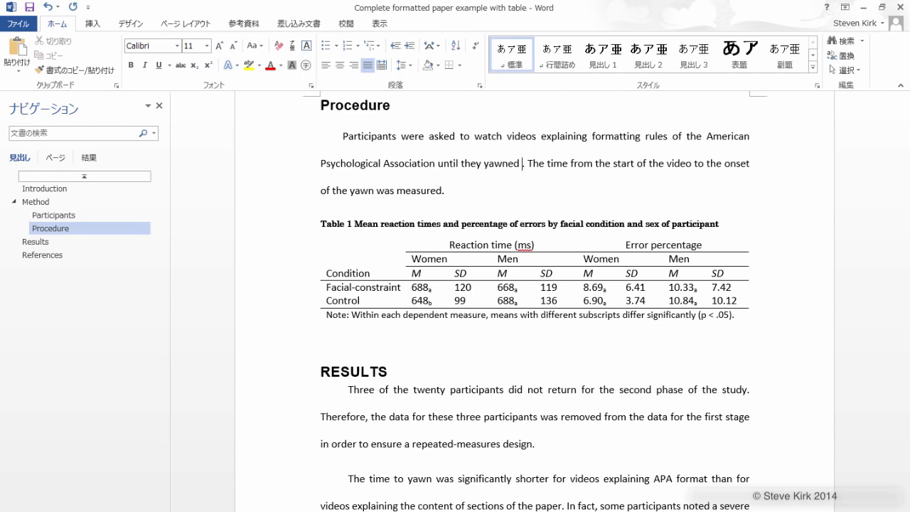
{"action": "type", "text": "("}
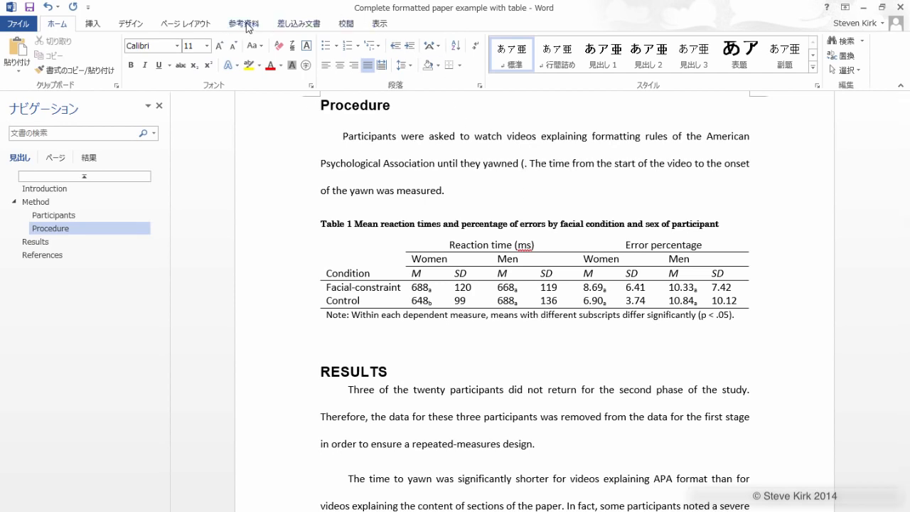
{"action": "left_click", "coordinate": [248, 26]}
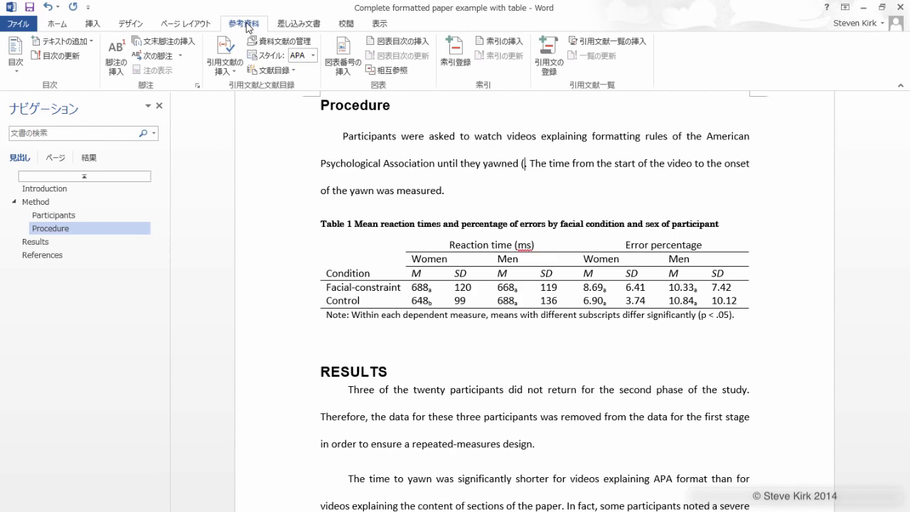
{"action": "left_click", "coordinate": [395, 72]}
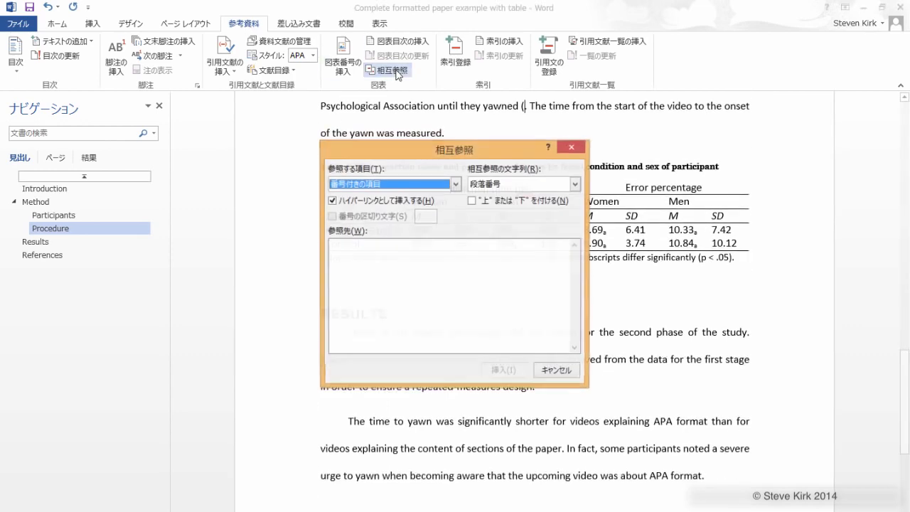
{"action": "left_click", "coordinate": [456, 185]}
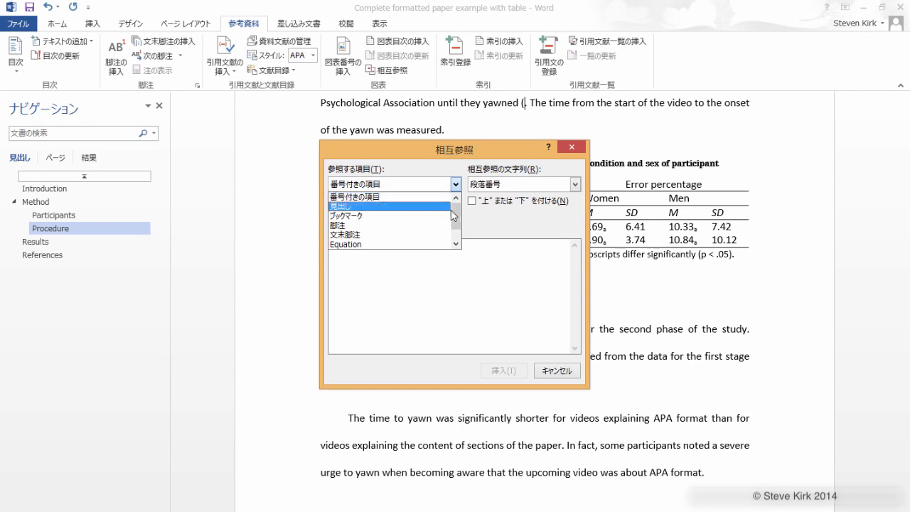
{"action": "left_click_drag", "start_coordinate": [454, 215], "coordinate": [453, 233]}
{"action": "left_click", "coordinate": [359, 244]}
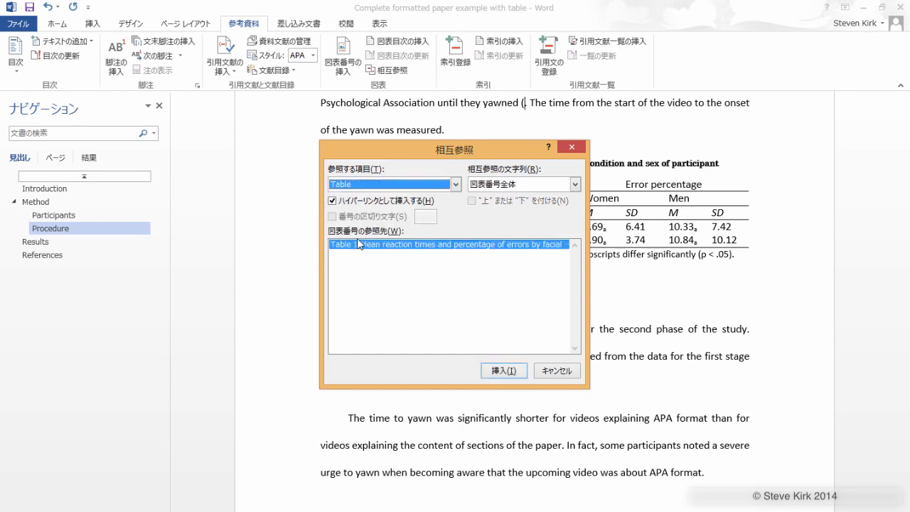
{"action": "left_click", "coordinate": [575, 185]}
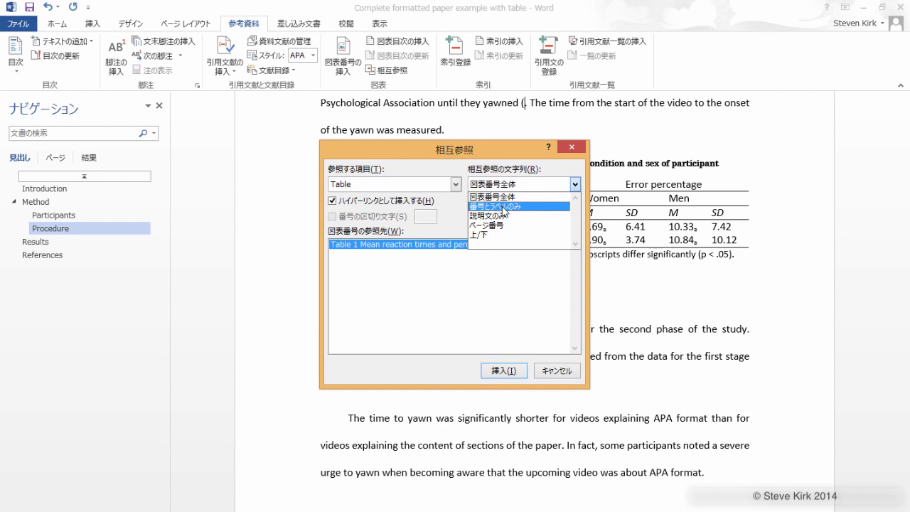
{"action": "left_click", "coordinate": [502, 206]}
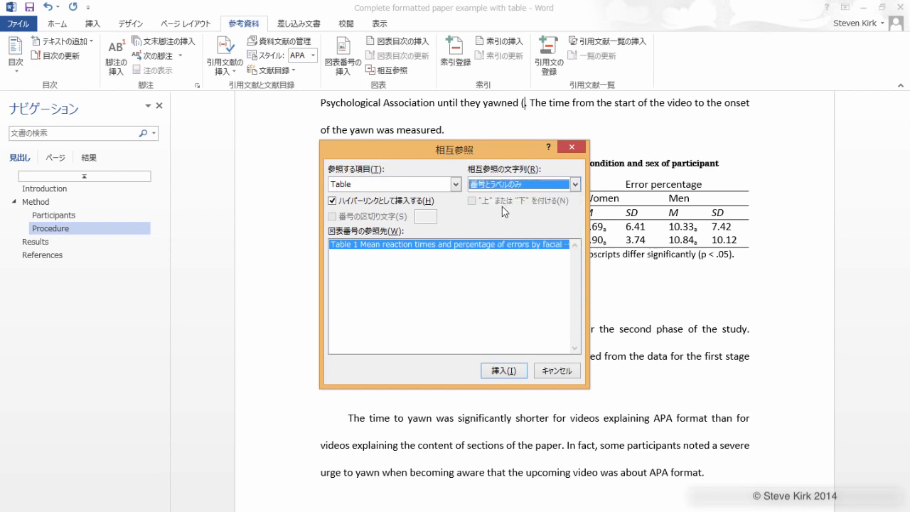
{"action": "left_click", "coordinate": [511, 372]}
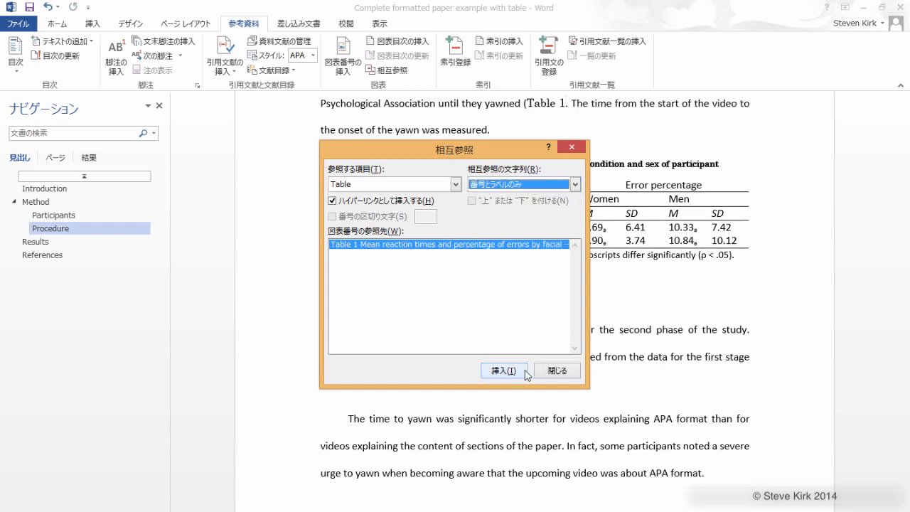
{"action": "left_click", "coordinate": [558, 372]}
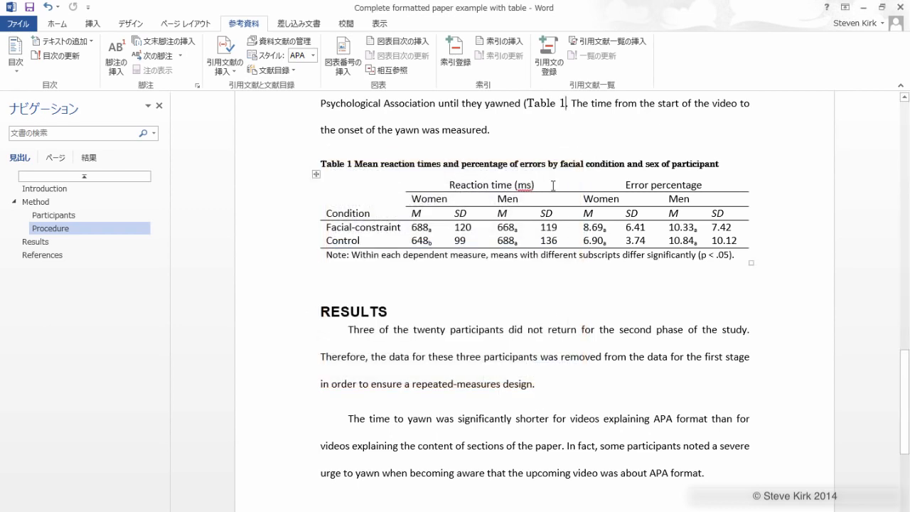
{"action": "type", "text": ")"}
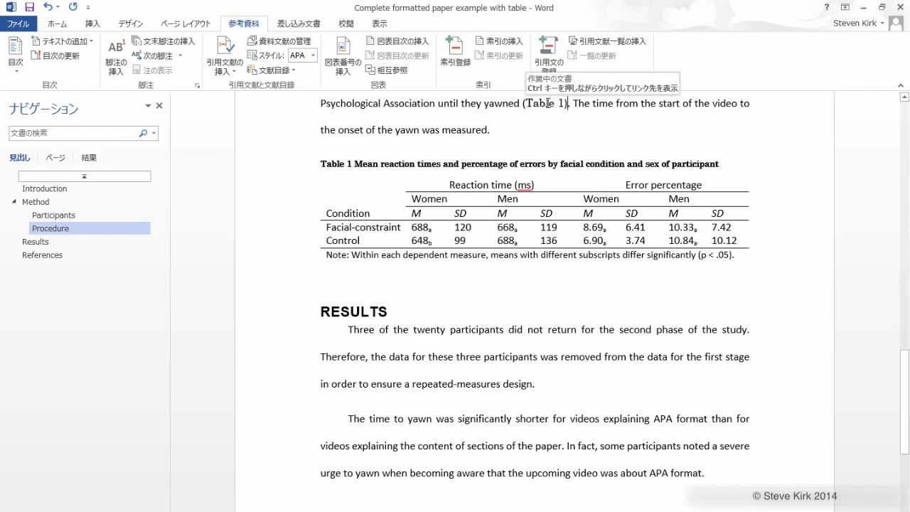
Step: Set the font of the Procedure line containing the Table 1 cross-reference to Calibri
{"action": "double_click", "coordinate": [292, 108]}
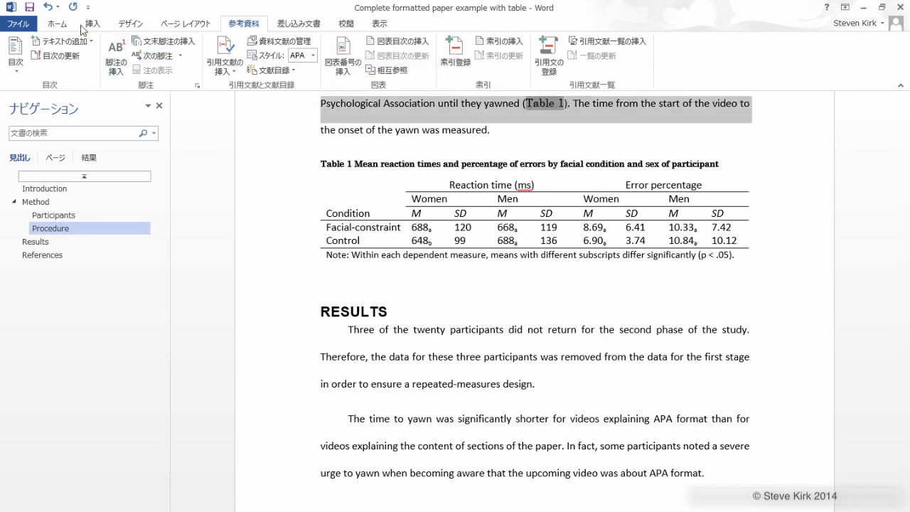
{"action": "left_click", "coordinate": [58, 23]}
{"action": "left_click", "coordinate": [177, 46]}
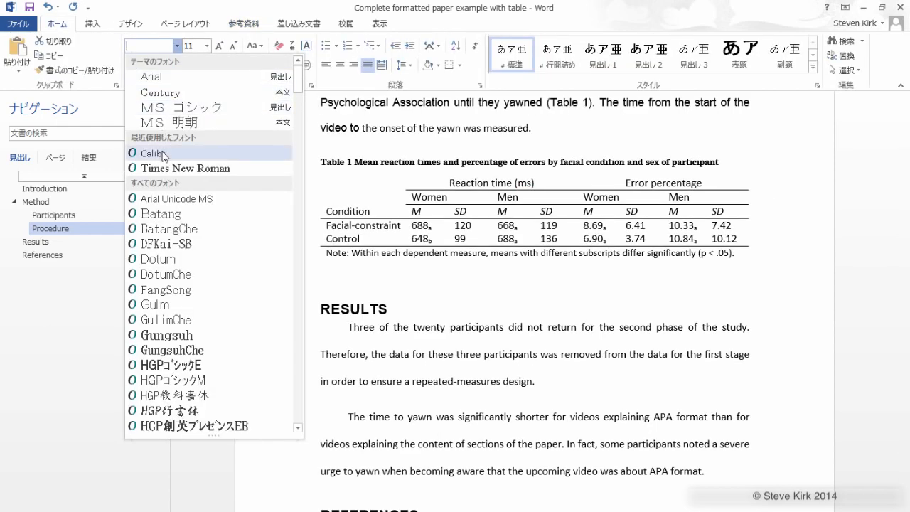
{"action": "left_click", "coordinate": [162, 153]}
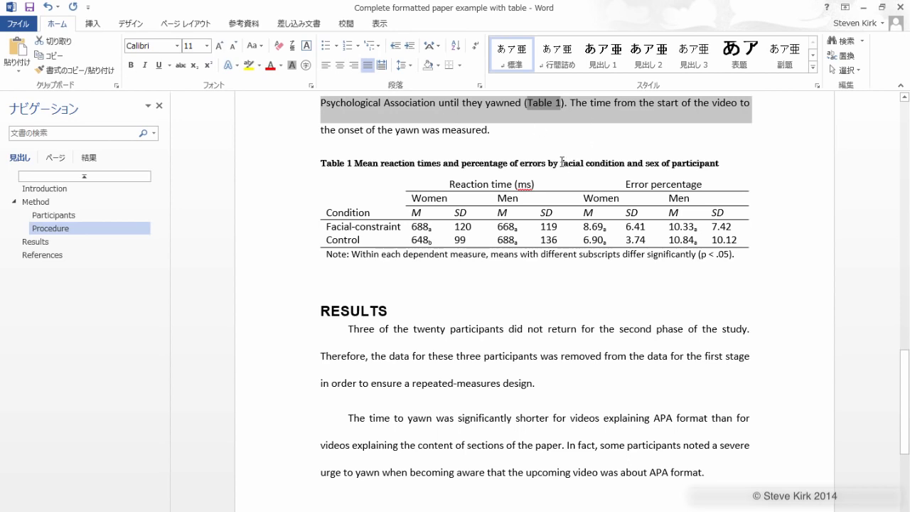
{"action": "left_click", "coordinate": [540, 334]}
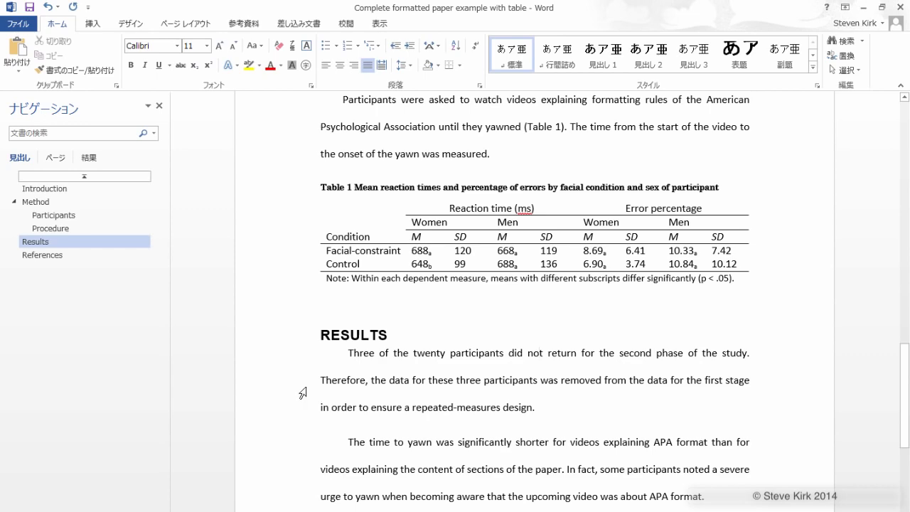
Step: Copy the medaka hatchling growth chart from the Error bar examples workbook in Excel and paste it below the first Results paragraph in Word
{"action": "scroll", "coordinate": [303, 393], "scroll_direction": "down", "scroll_amount": 2}
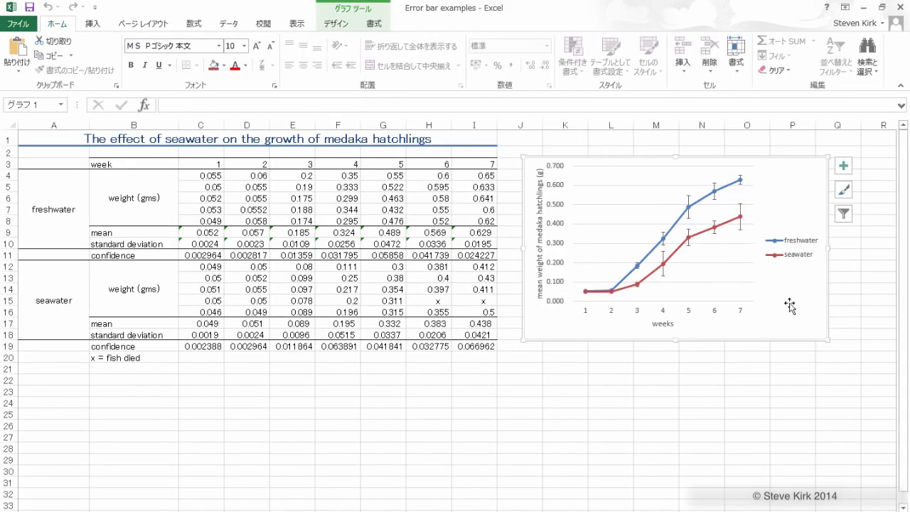
{"action": "right_click", "coordinate": [791, 307]}
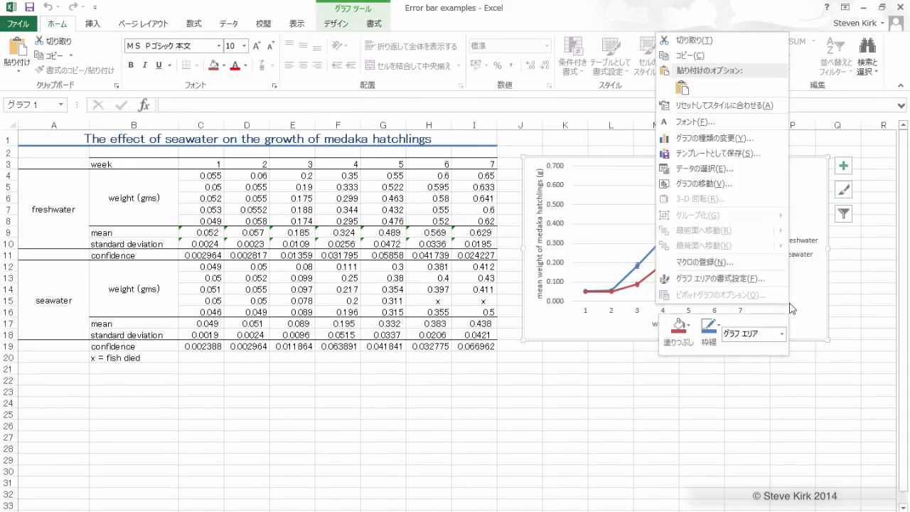
{"action": "left_click", "coordinate": [694, 57]}
{"action": "key", "text": "alt+Tab"}
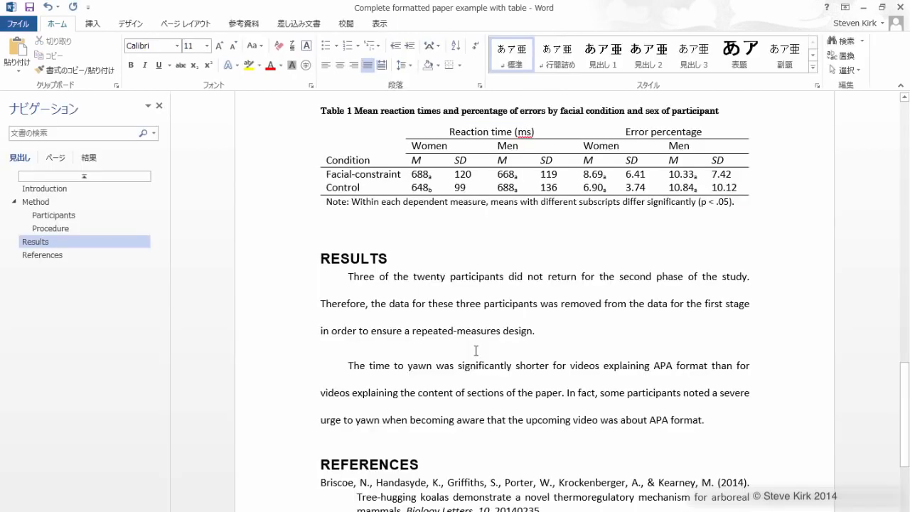
{"action": "key", "text": "Return"}
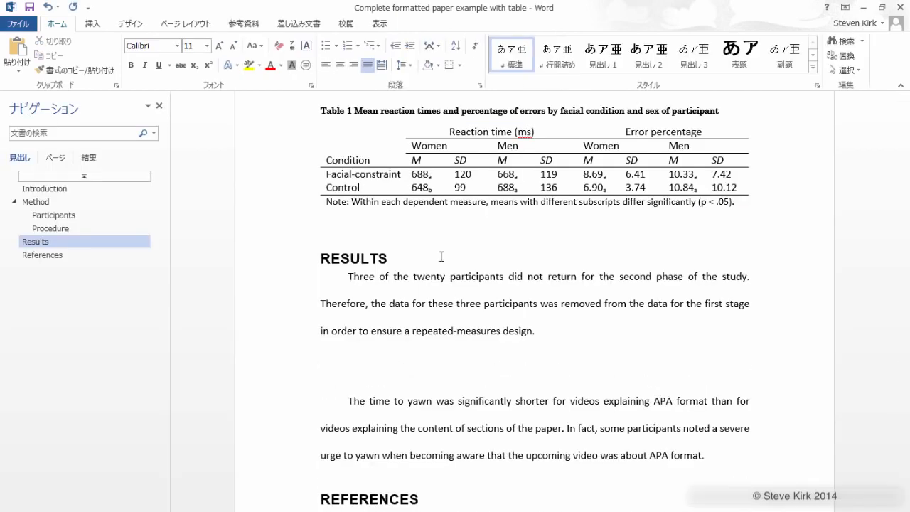
{"action": "left_click", "coordinate": [21, 51]}
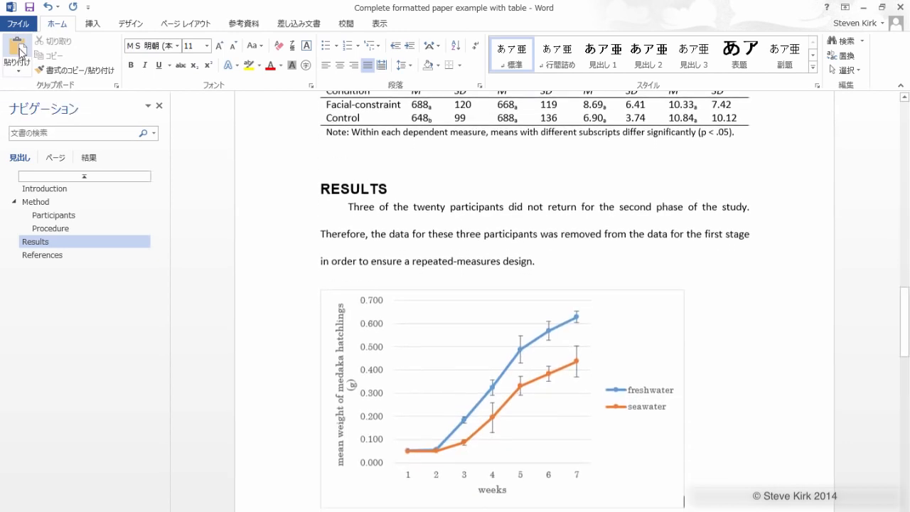